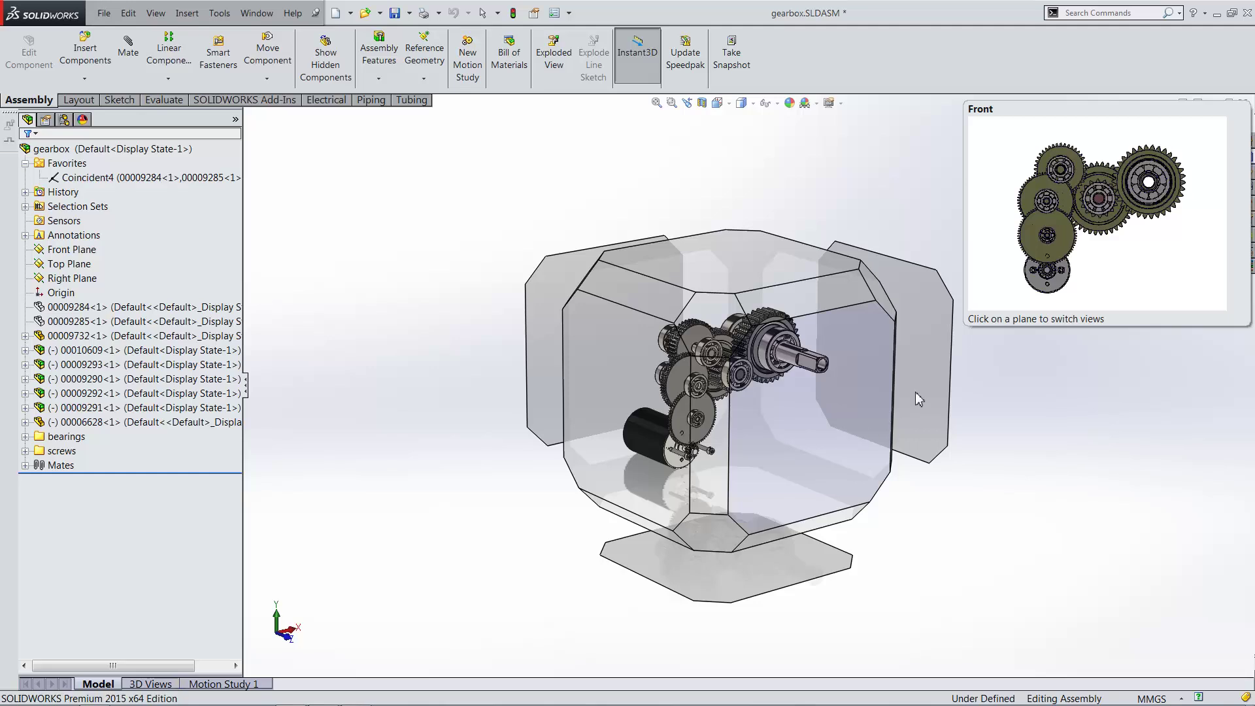
Step: Preview the front, right, back and bottom views of the gearbox with the view selector cube
mouse_move(914, 391)
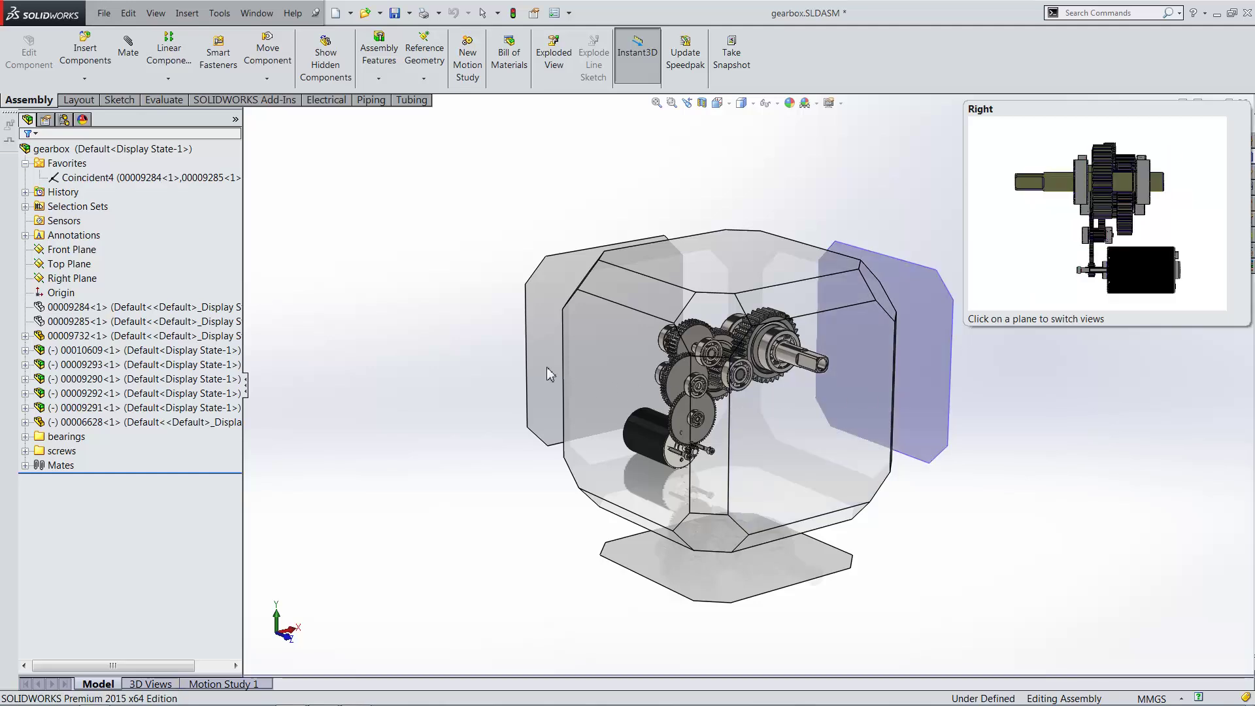
mouse_move(589, 372)
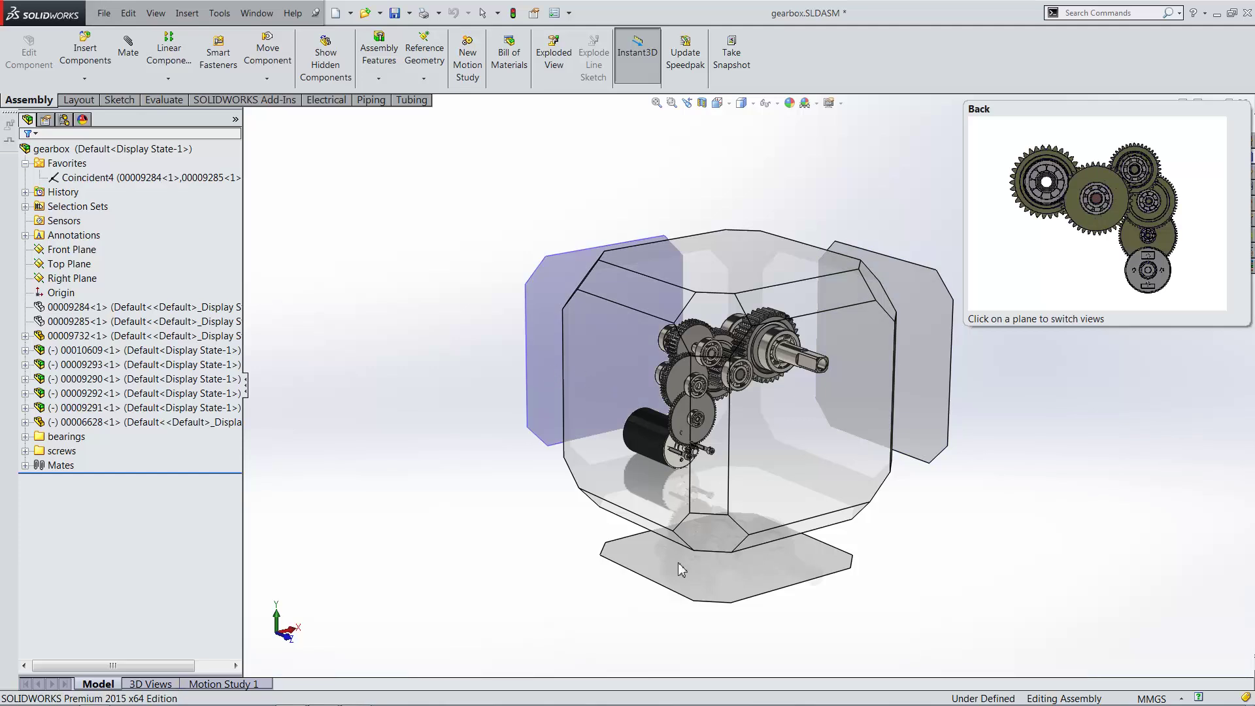
mouse_move(680, 568)
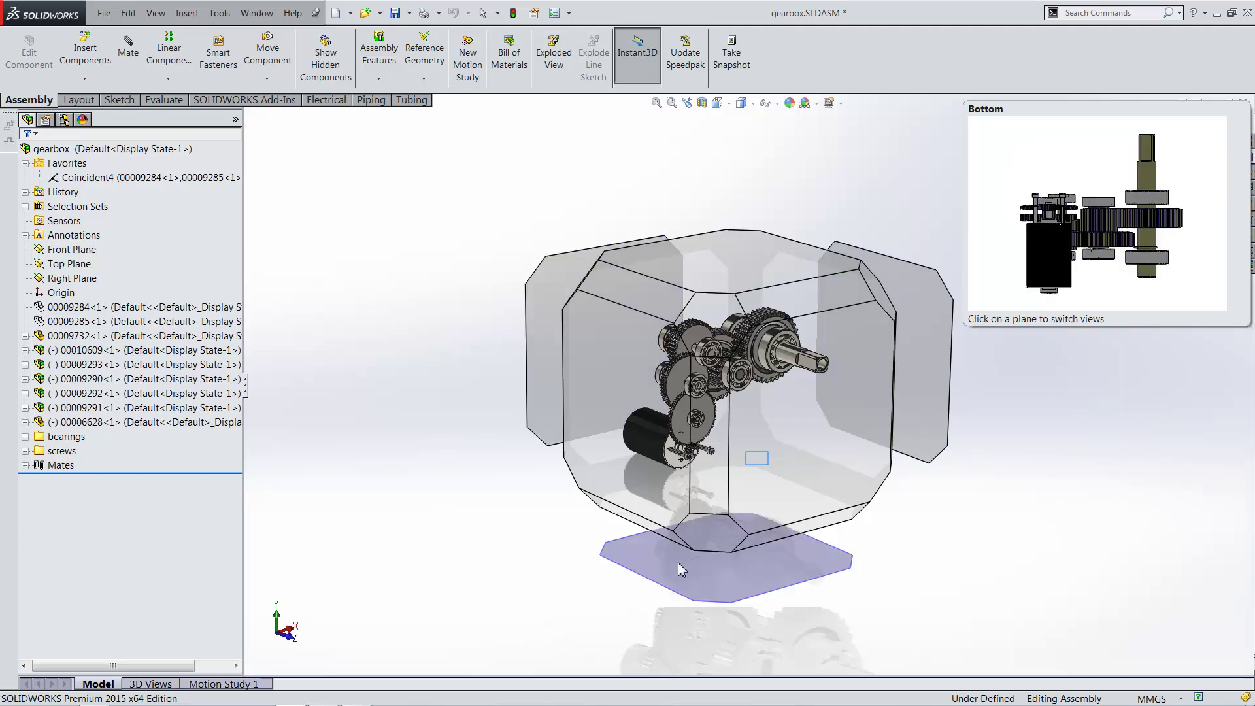
left_click(759, 465)
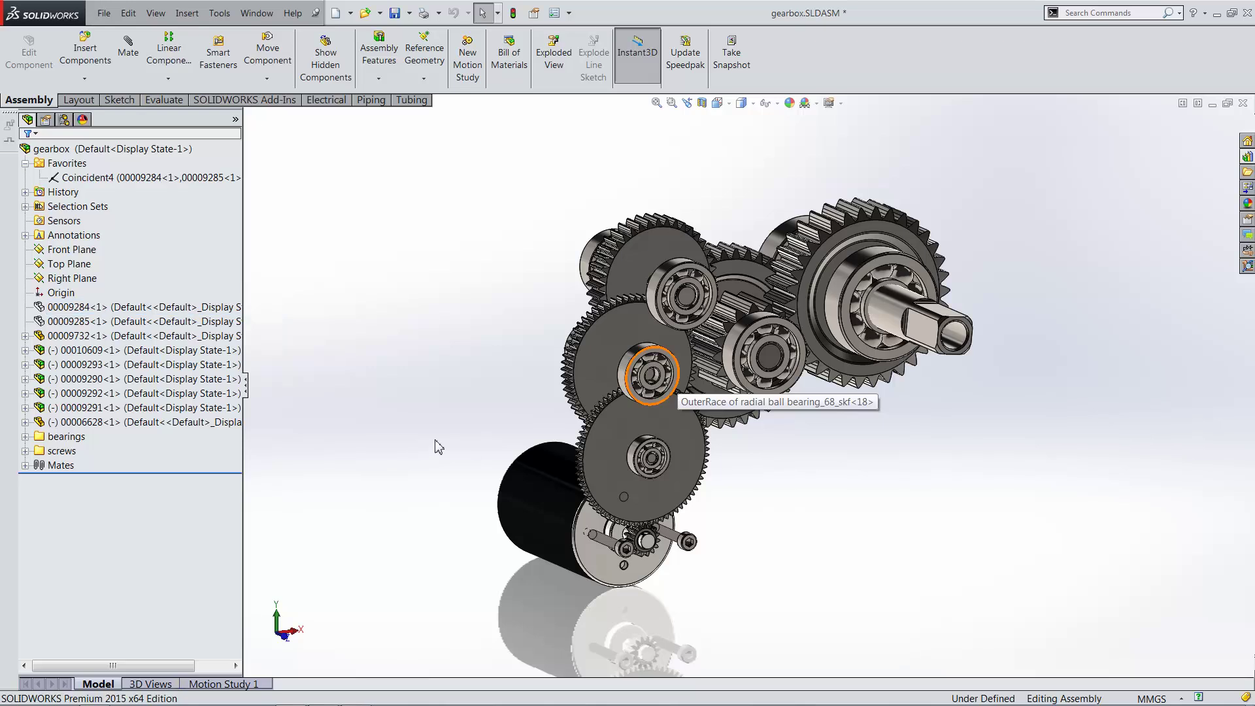
Step: Show the two hidden housing components 00009284 and 00009285 in the gearbox assembly
left_click(207, 312)
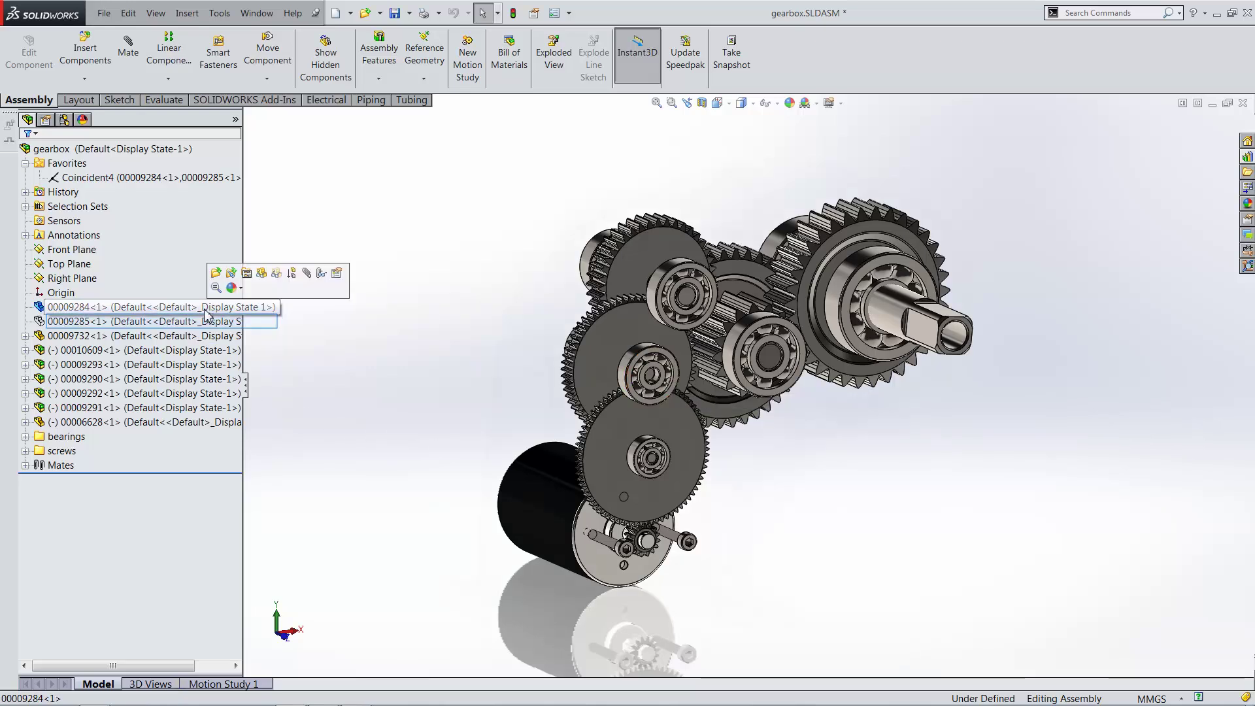
left_click(201, 335, "shift")
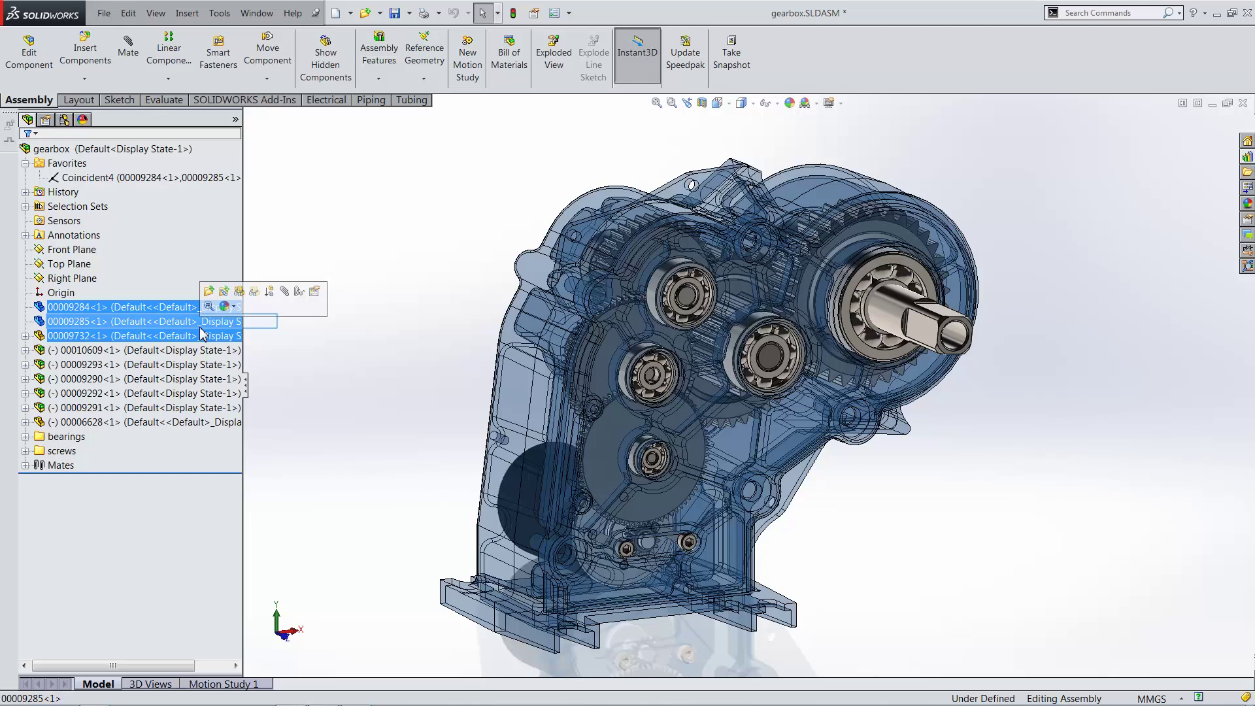
left_click(141, 335, "ctrl")
right_click(140, 324)
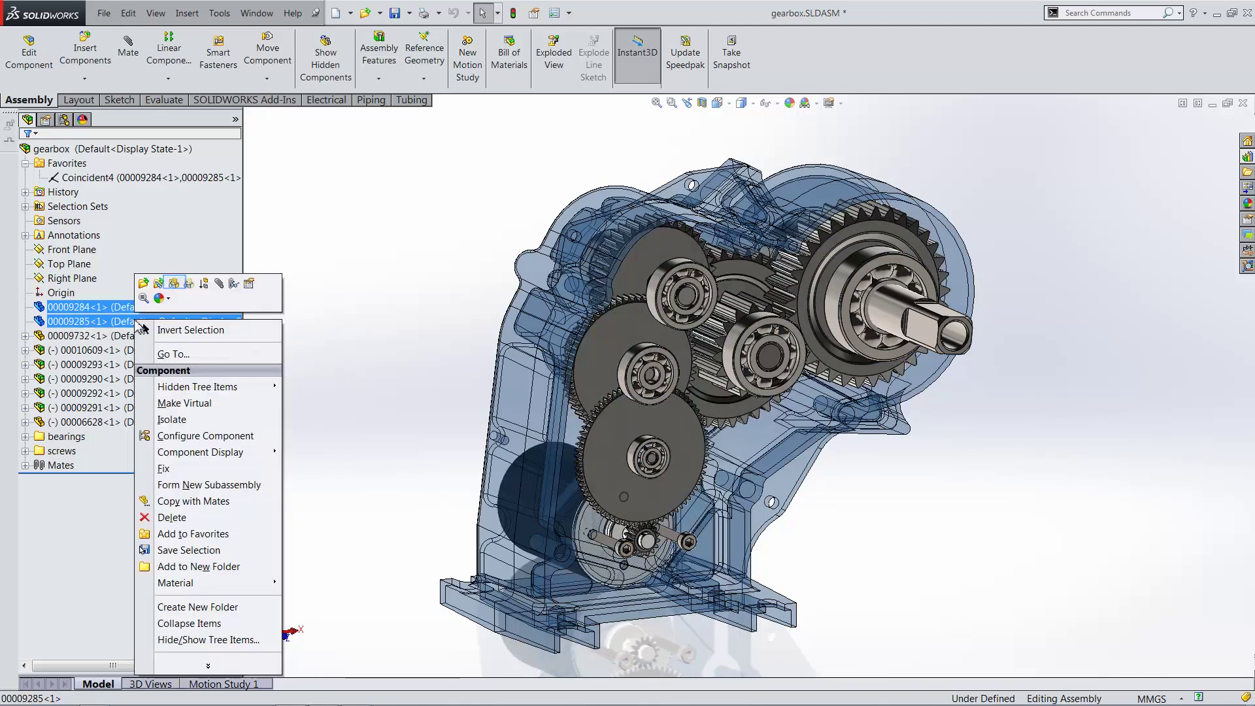
left_click(174, 285)
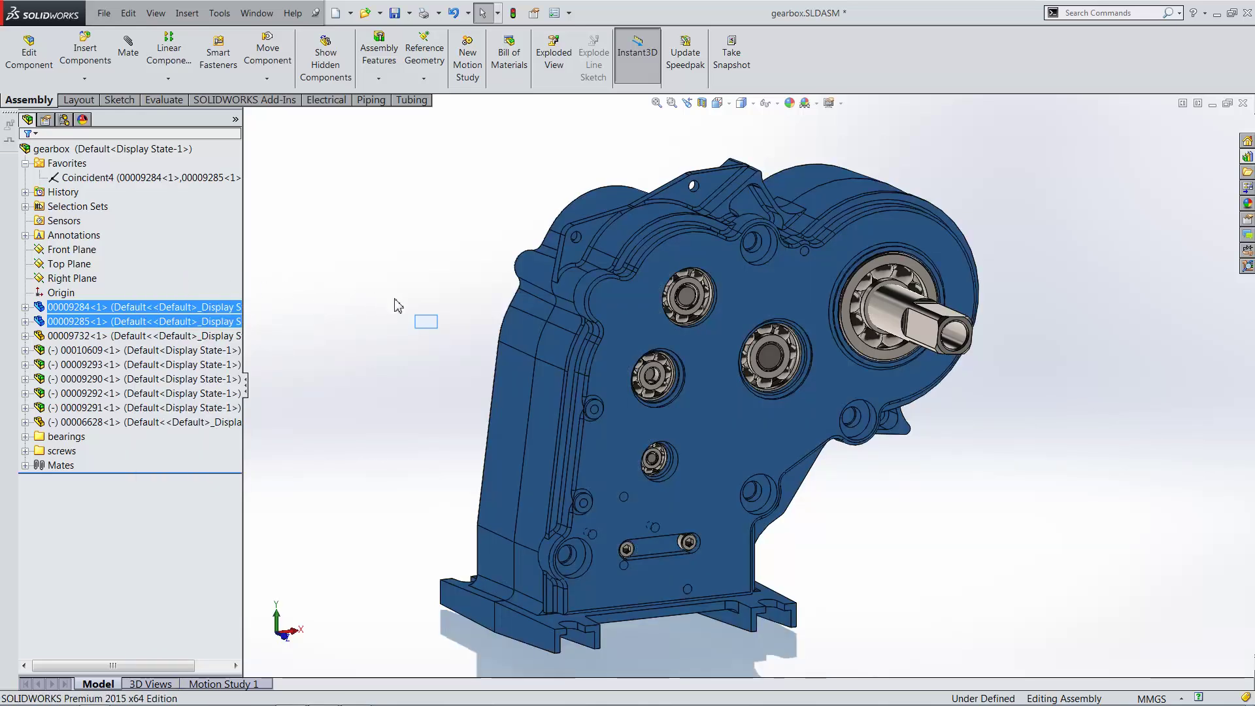
left_click(429, 329)
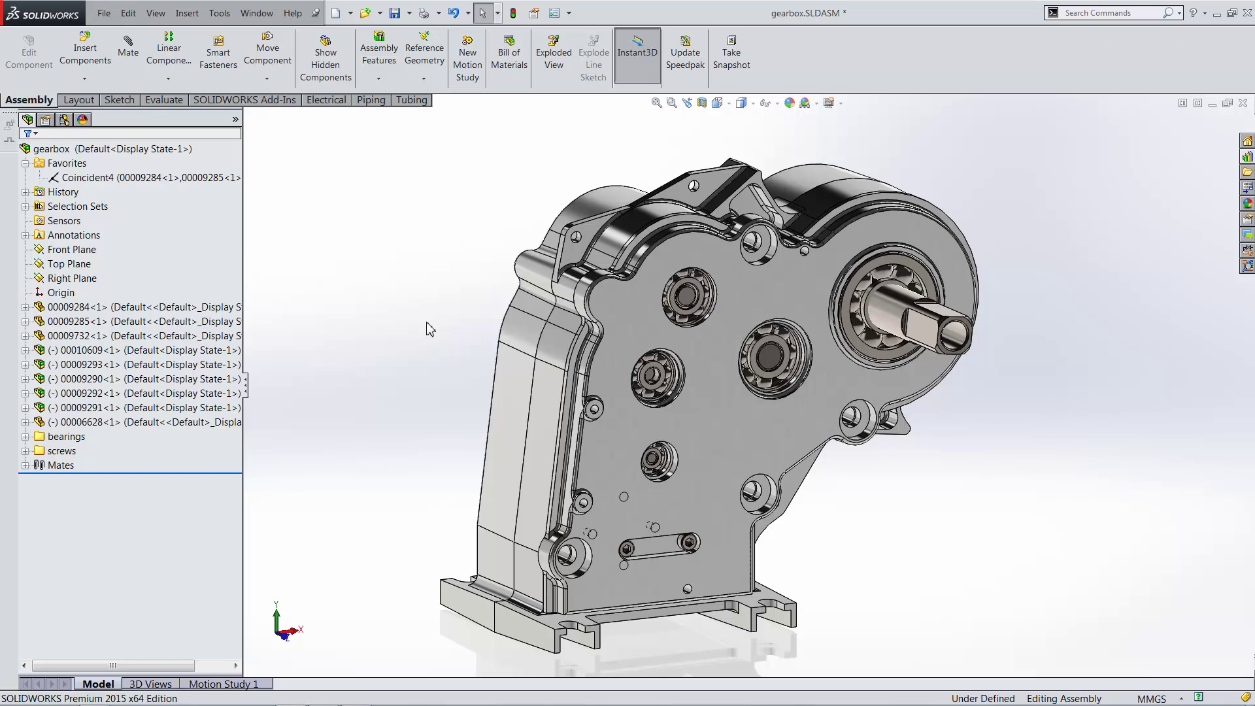
left_click(426, 322)
Step: Isolate the components of the favorite mate Coincident4 and save the isolated view as a display state named Casting
right_click(186, 179)
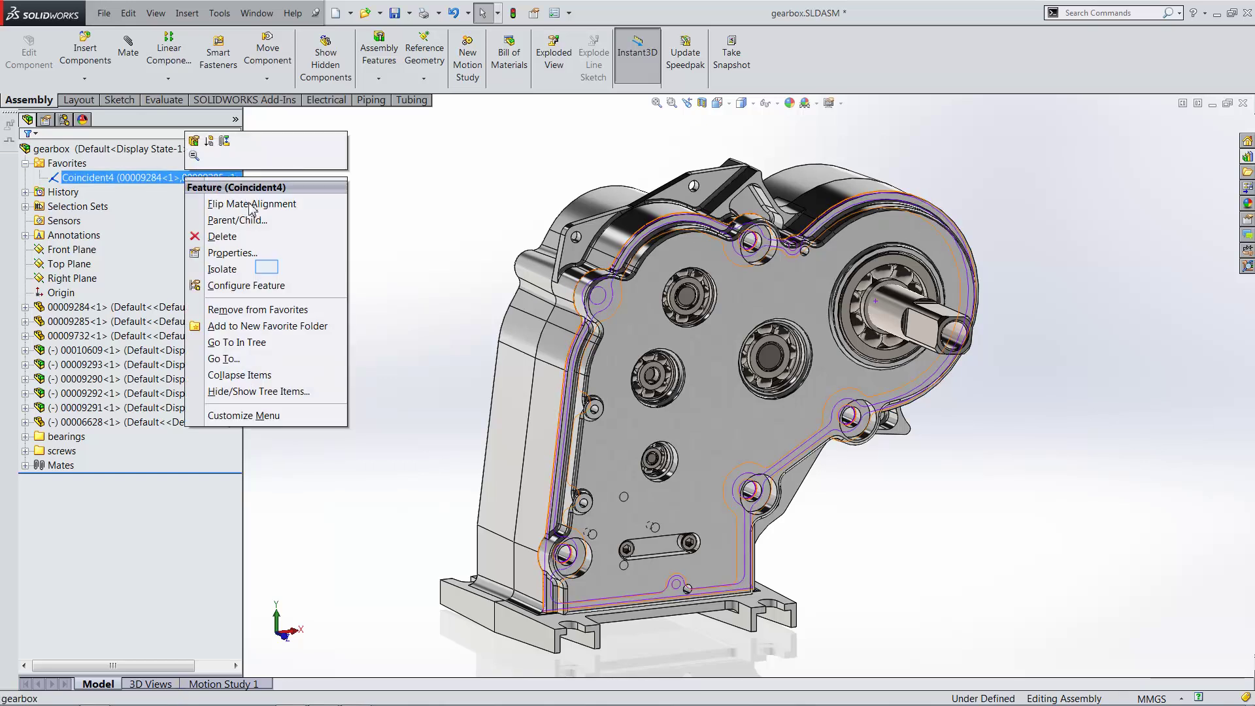
left_click(267, 270)
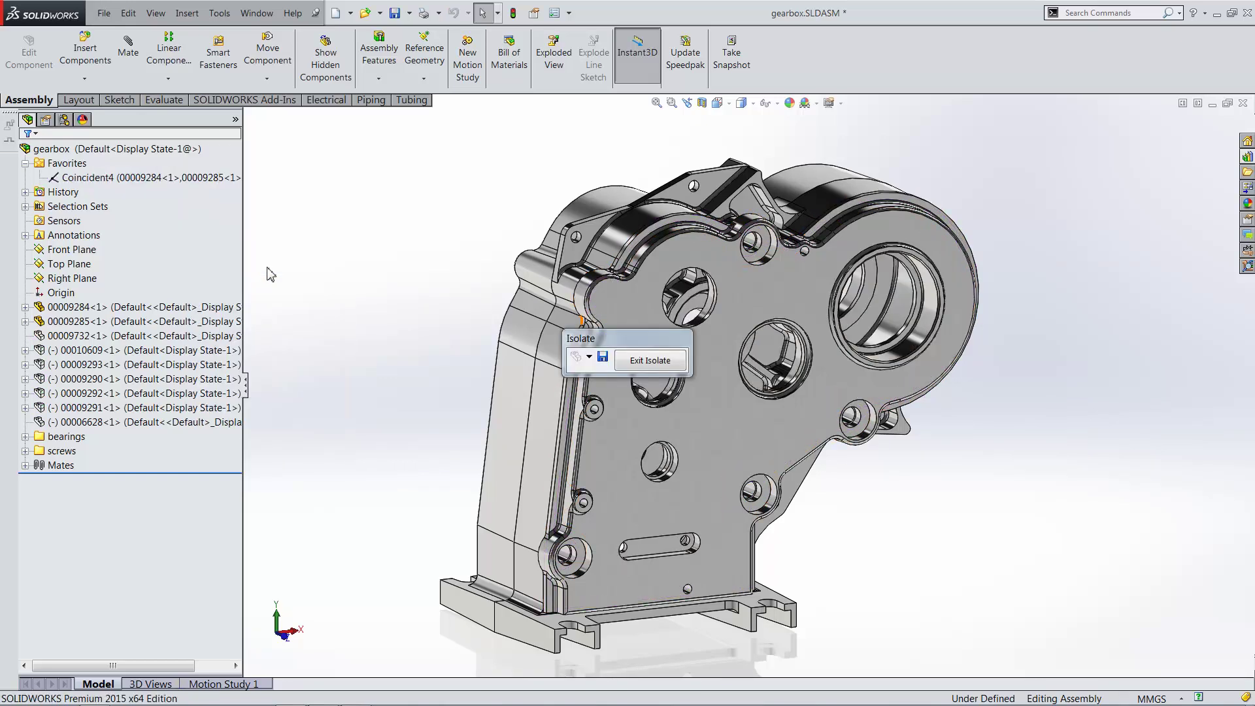
left_click_drag(649, 337, 413, 232)
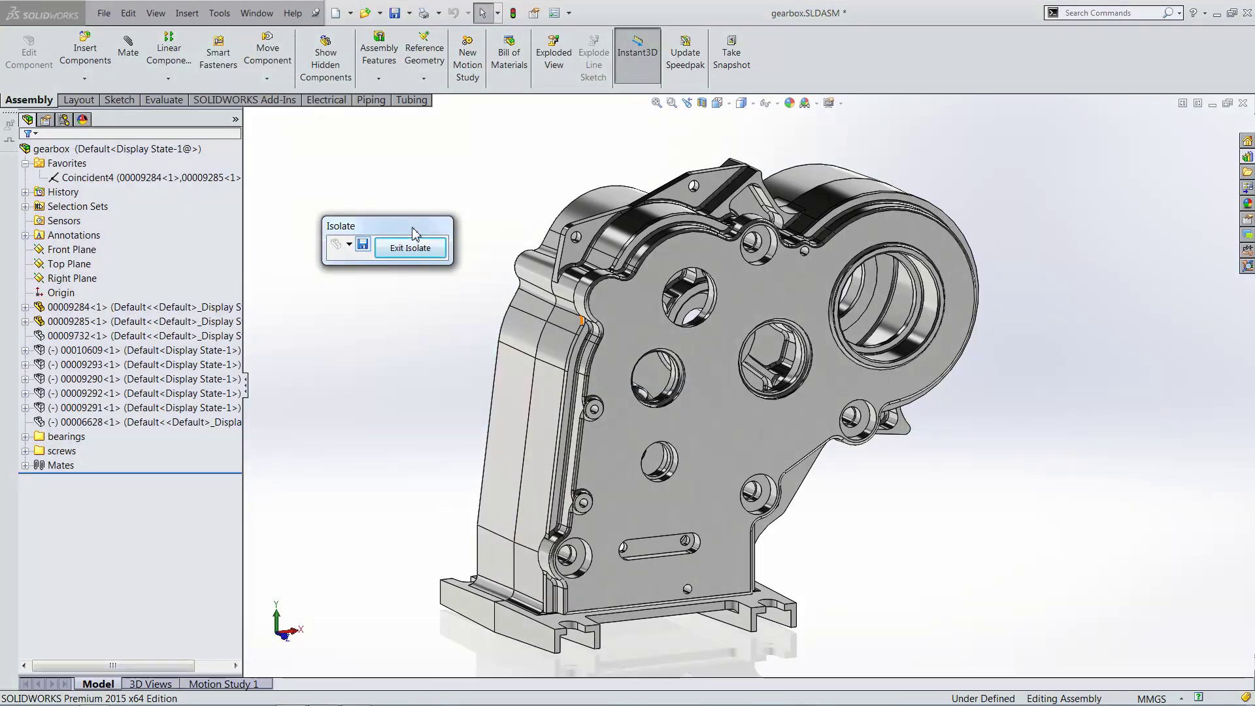
left_click(362, 246)
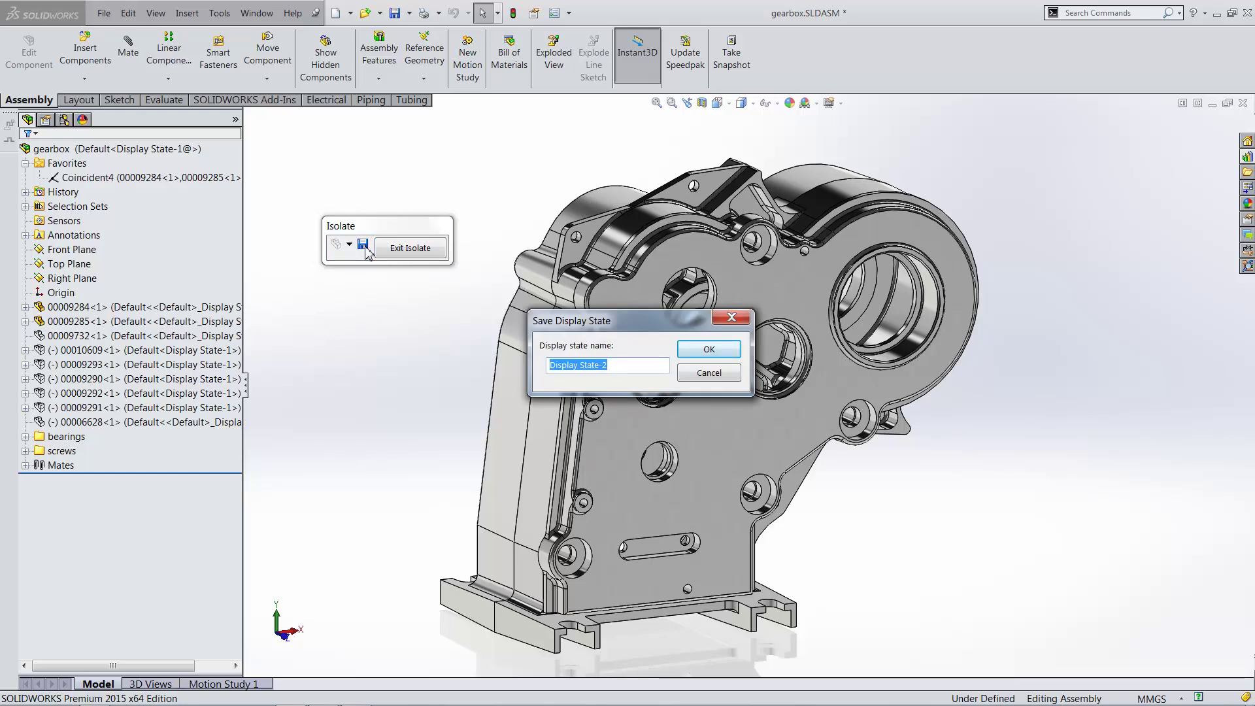
type("Casting")
left_click(709, 348)
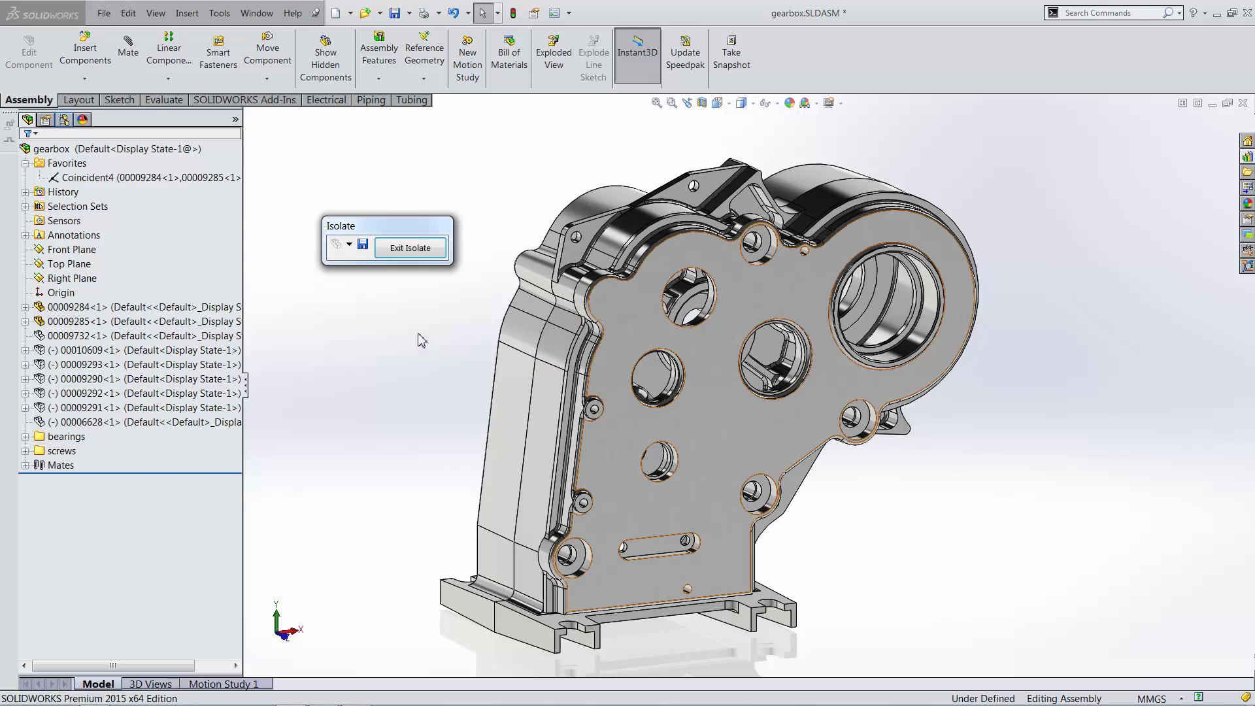
Step: Set the Casting display state to hide new components when inactive, applied to this display state only
left_click(63, 119)
double_click(59, 642)
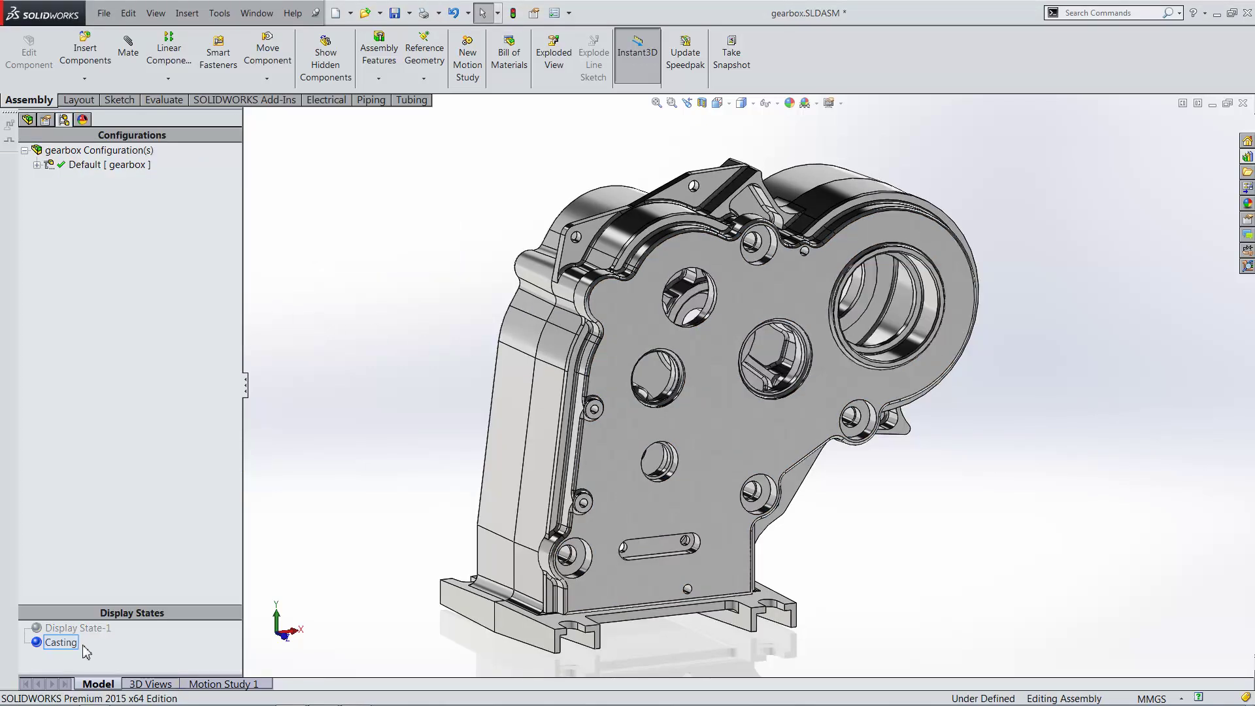
right_click(65, 646)
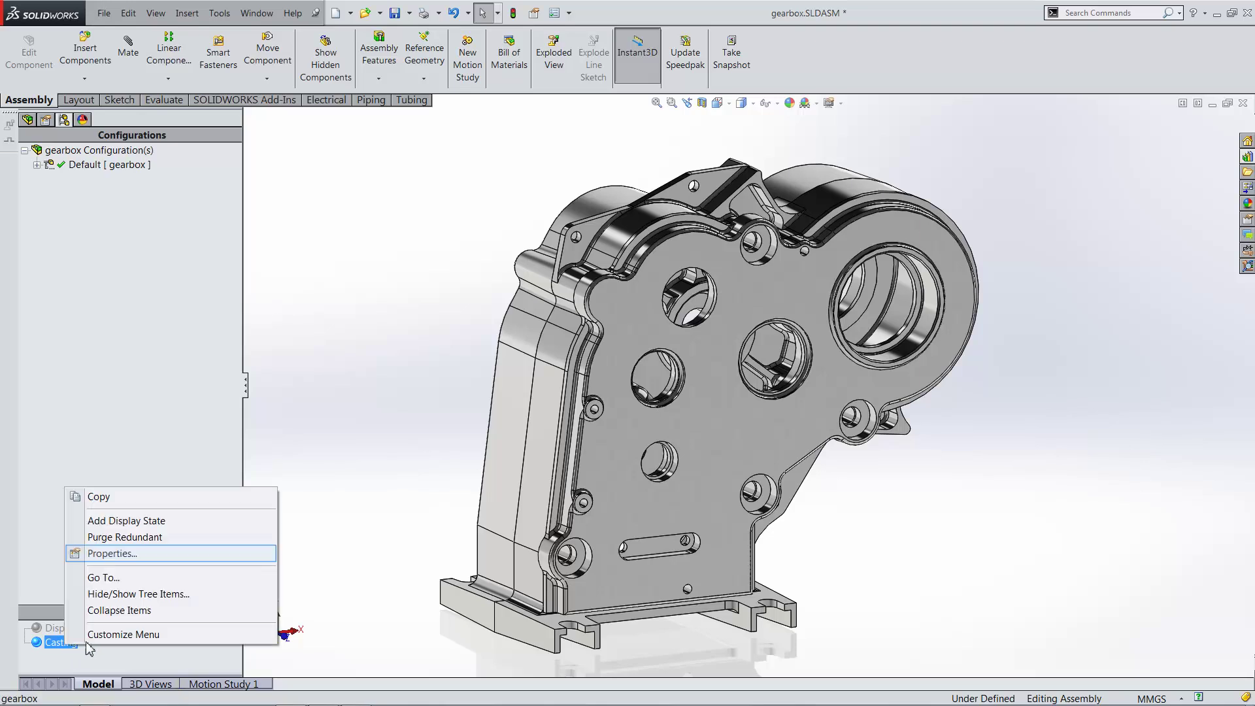
left_click(110, 554)
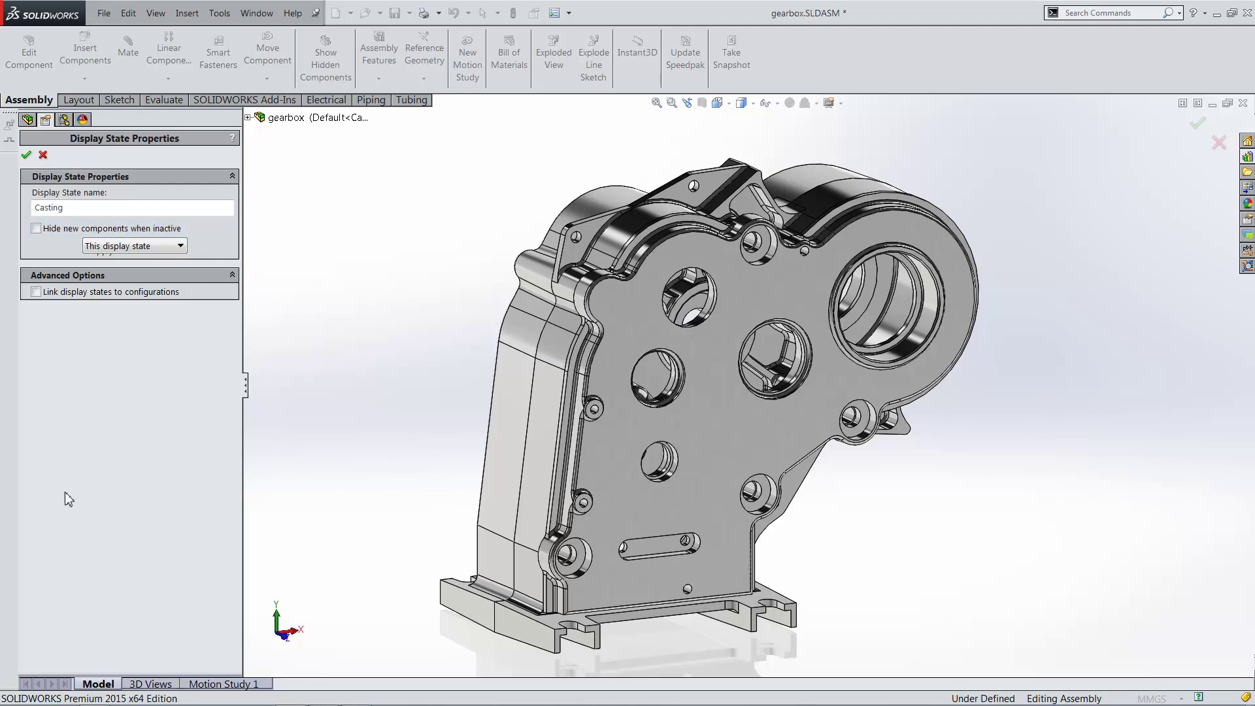
left_click(36, 229)
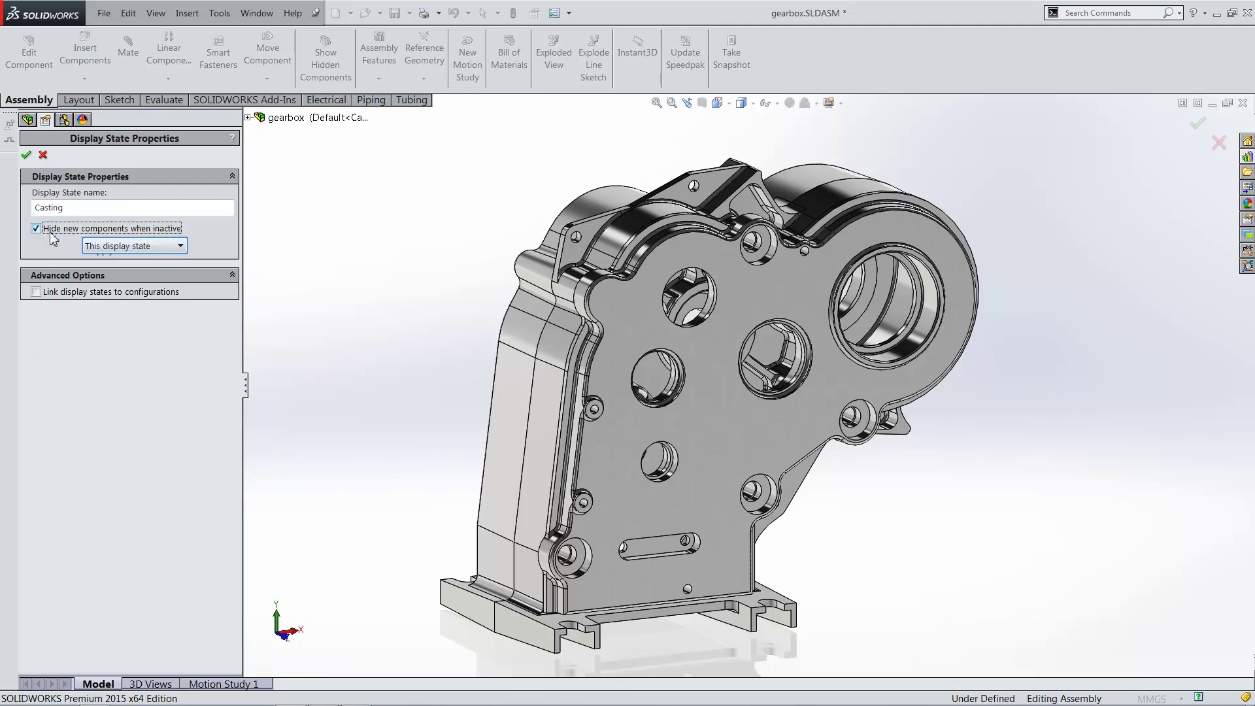
left_click(158, 246)
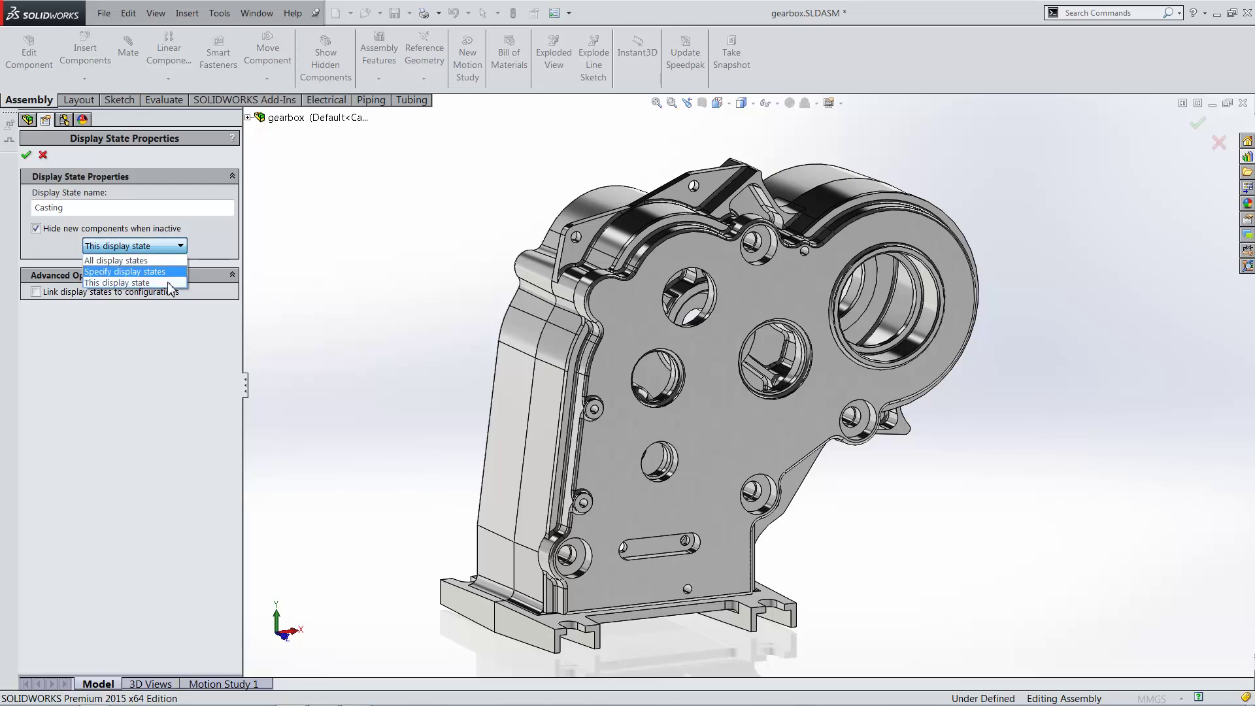
left_click(169, 284)
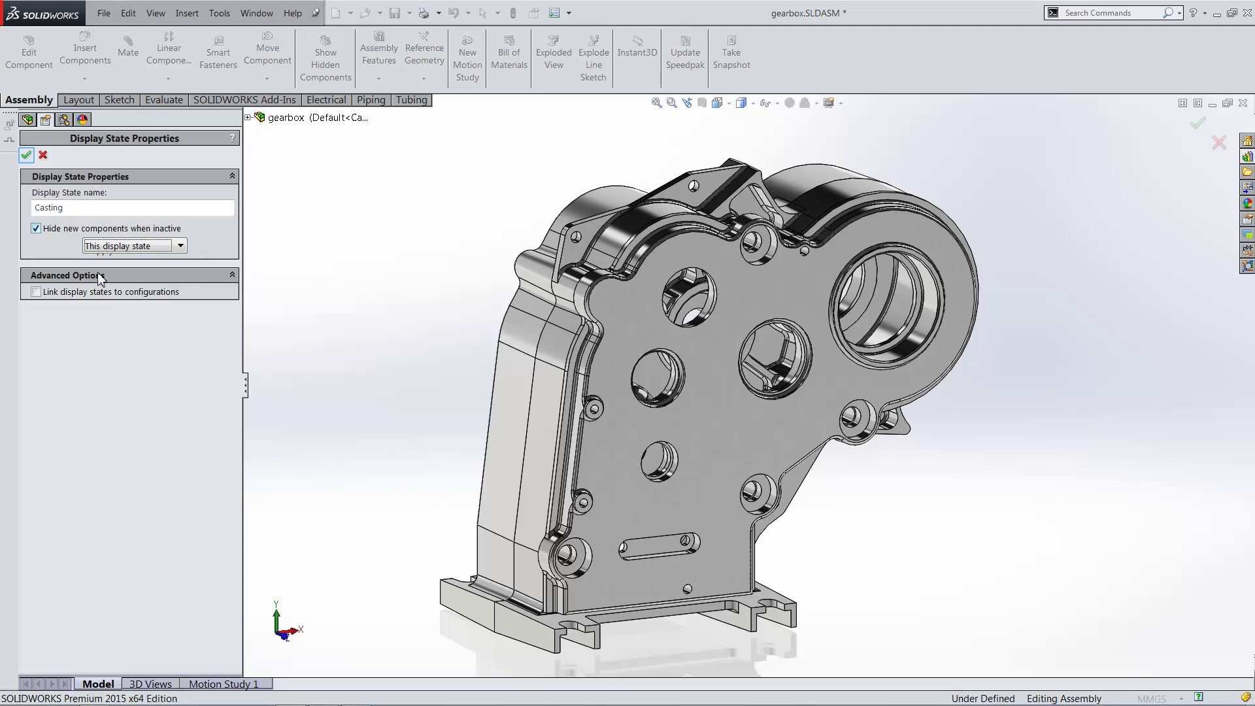
left_click(26, 156)
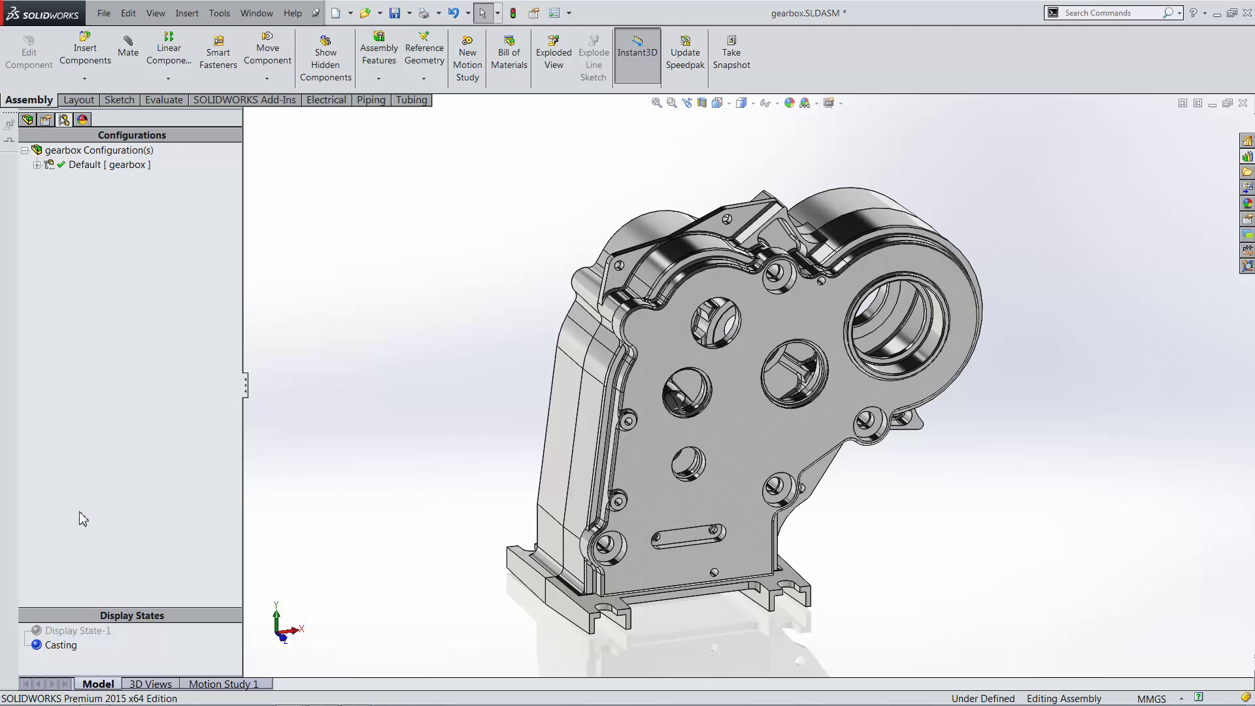
Step: Activate Display State-1 and orient the gearbox assembly to the front view
double_click(82, 631)
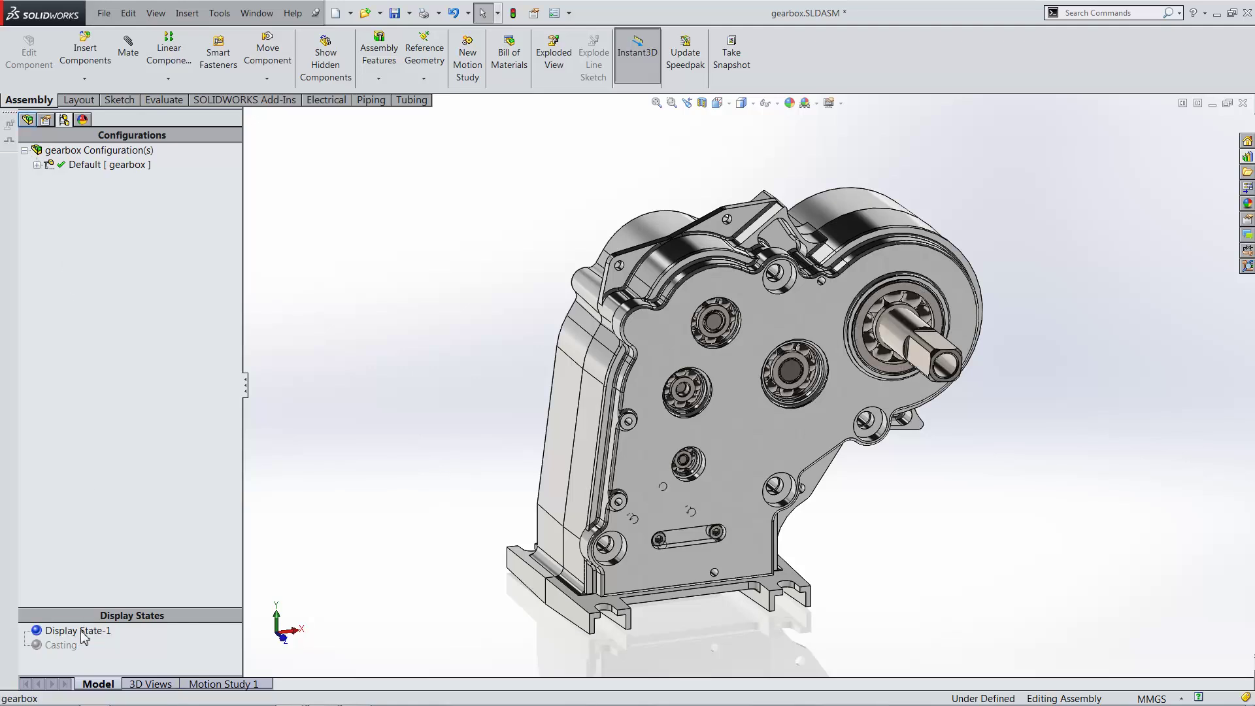
left_click(27, 120)
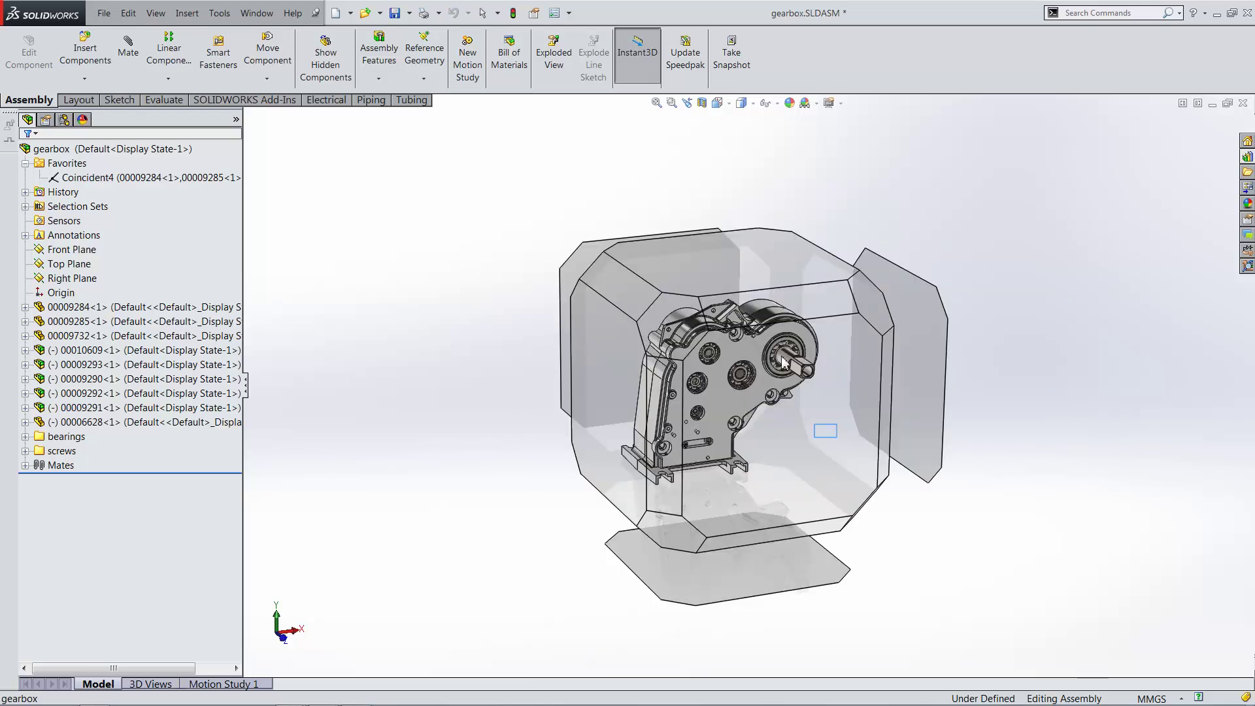
left_click(827, 437)
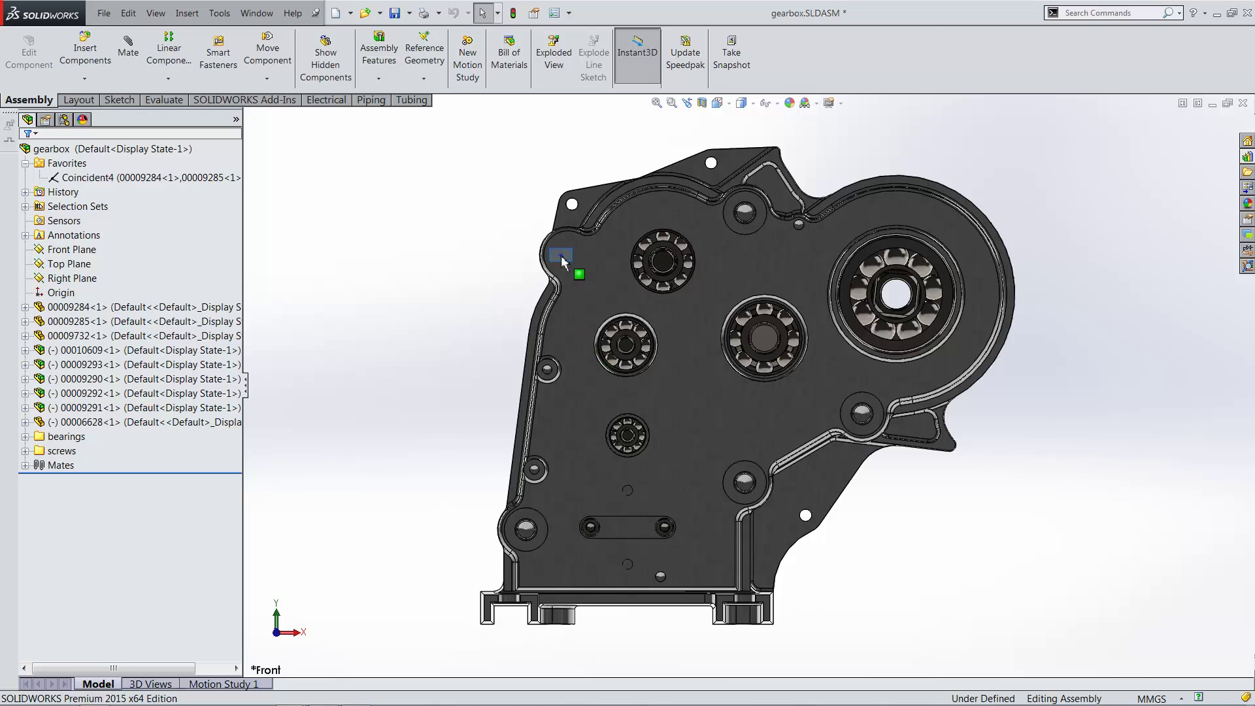
Step: Open the cover part 00009285 and expand its Housing Ribs and Cover Ribs folders to examine the parent relations of Boss-Extrude15
right_click(563, 262)
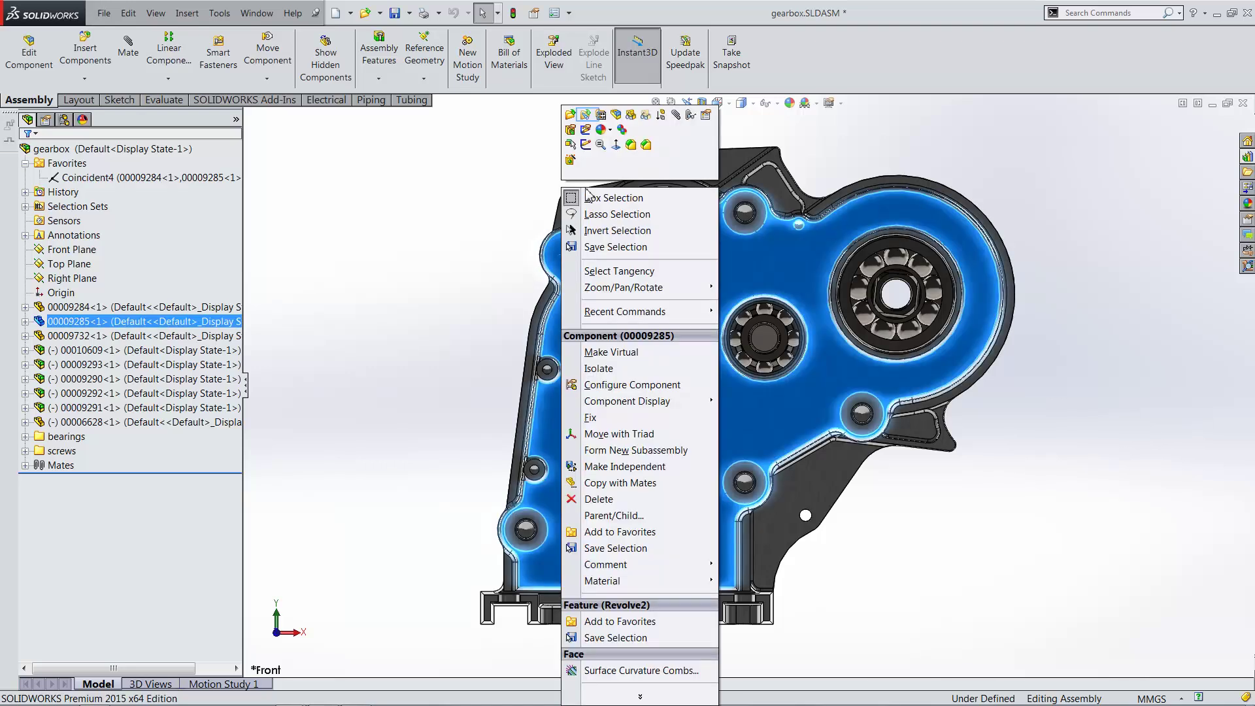
left_click(585, 116)
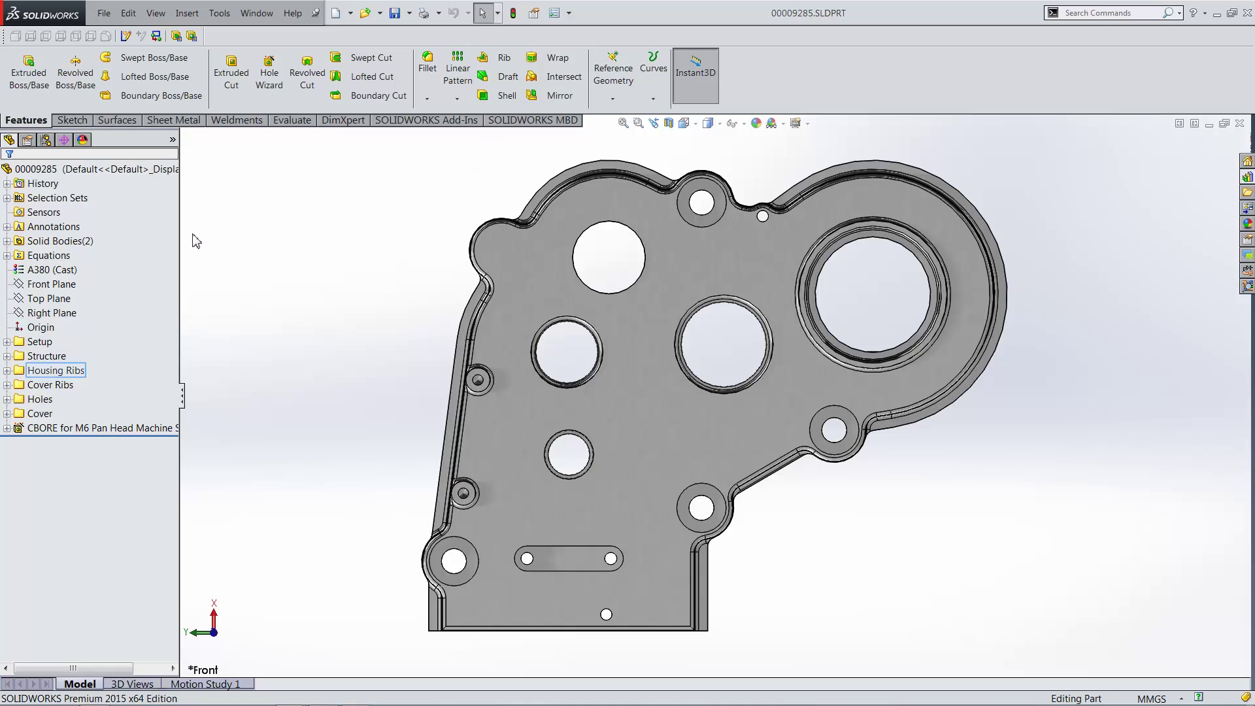
left_click(7, 371)
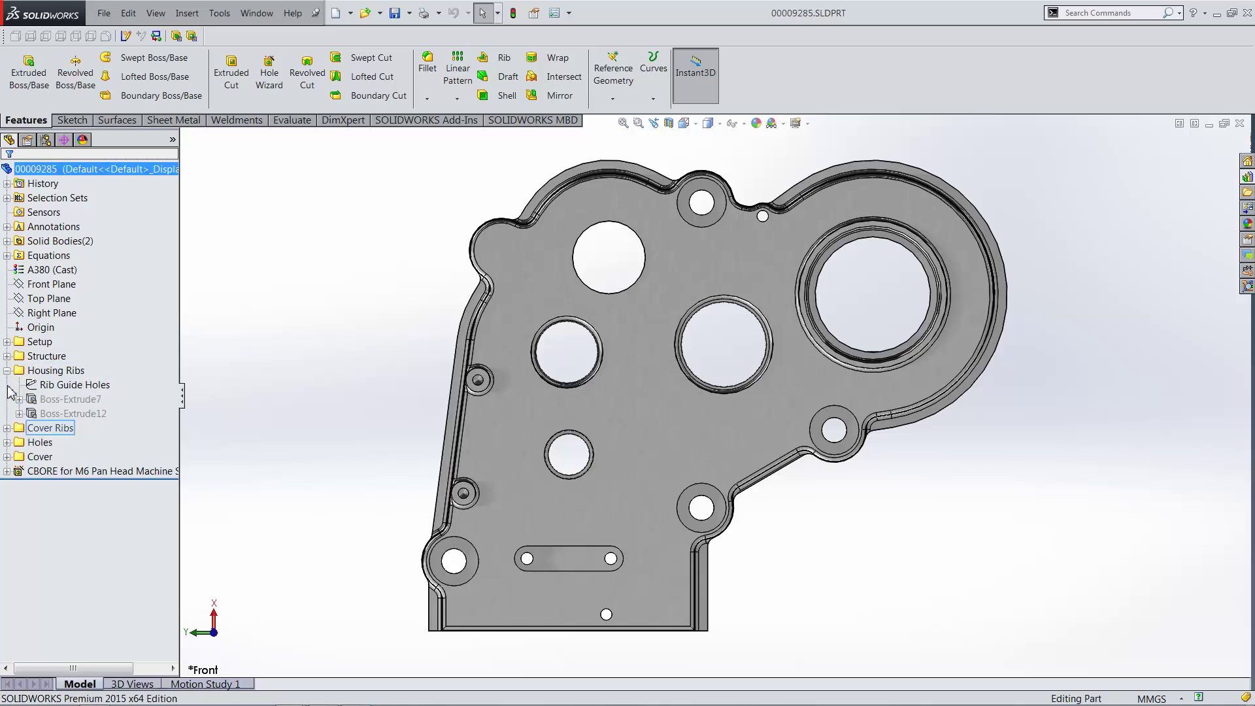
left_click(7, 428)
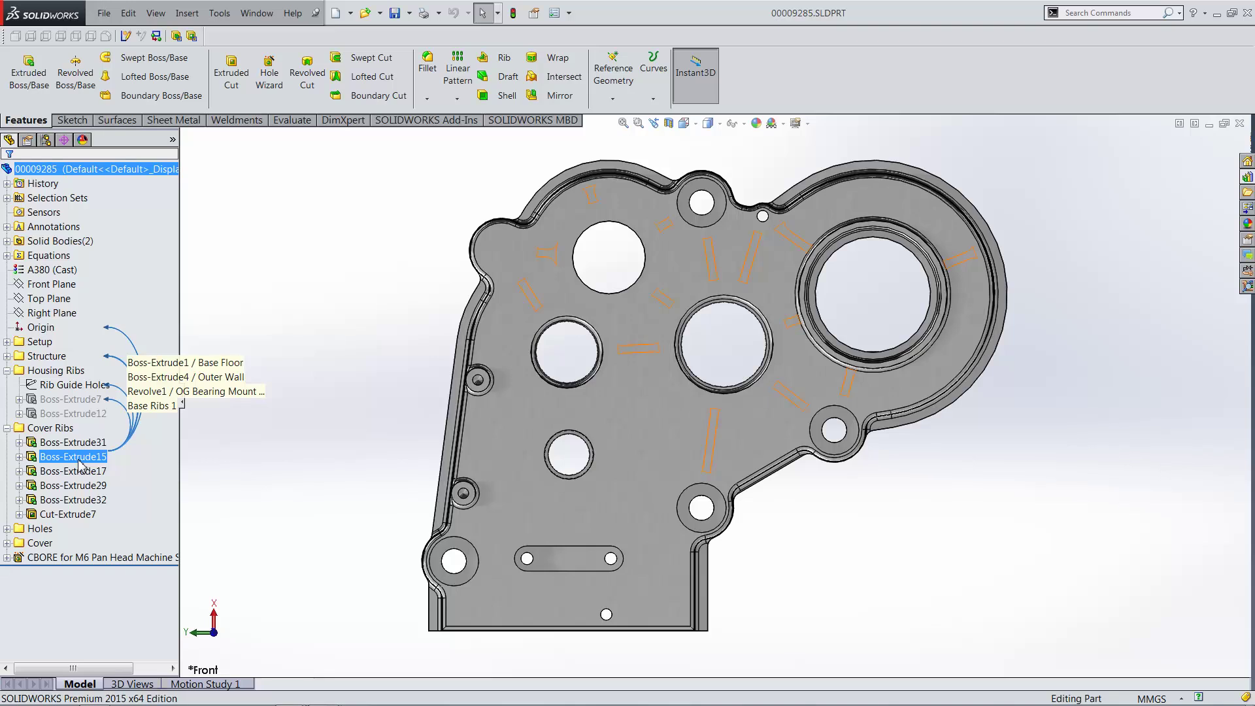
key("Escape")
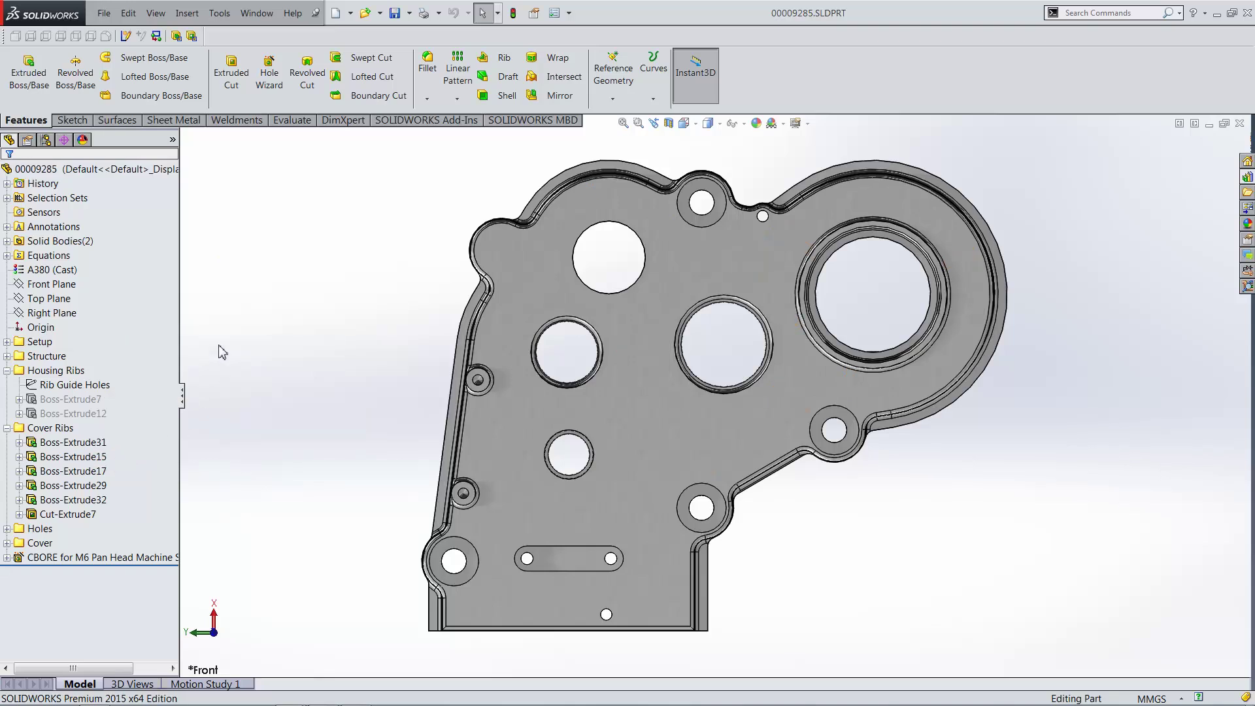
Step: Turn on the face selection filter and check the distance between the two small round boss faces along the cover's slanted edge
right_click(231, 248)
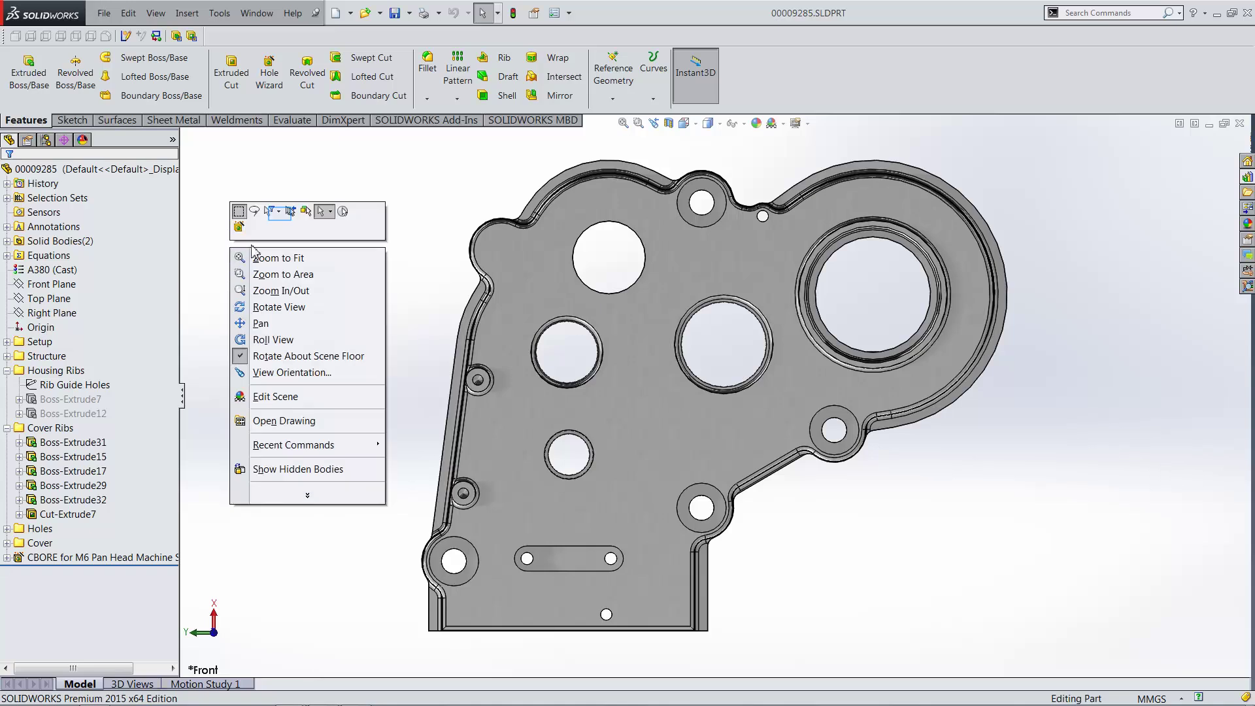
left_click(278, 211)
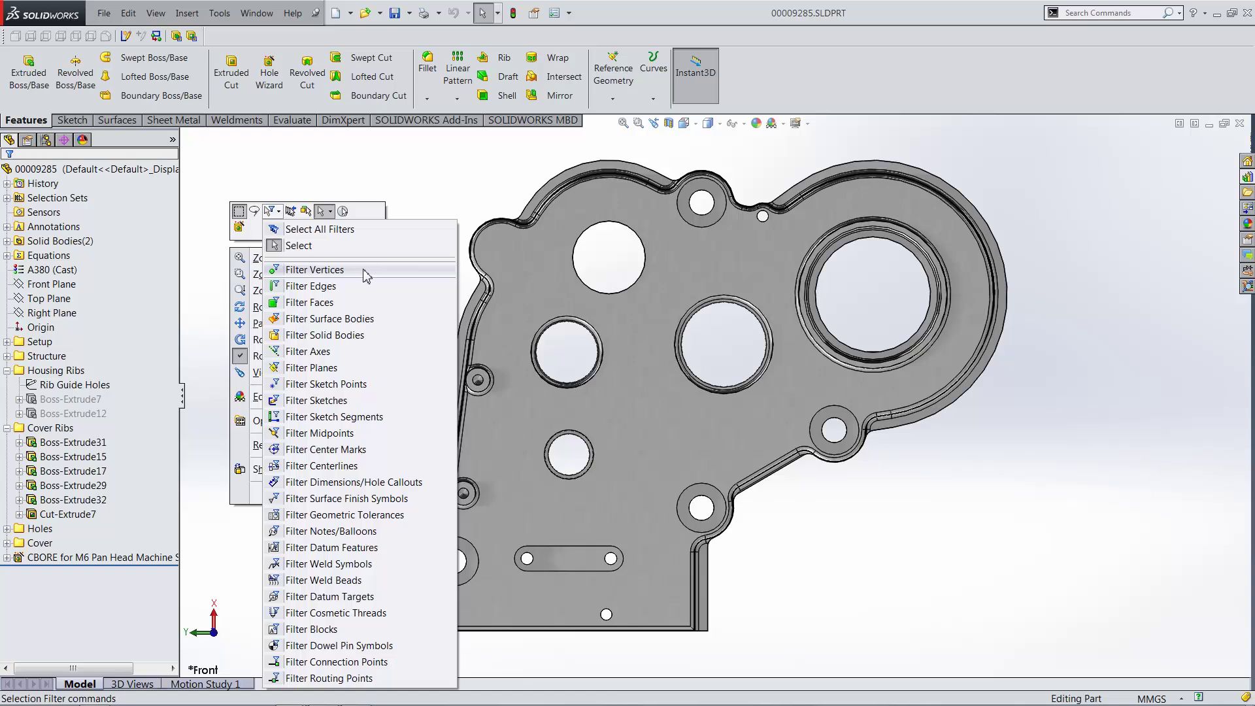
left_click(372, 302)
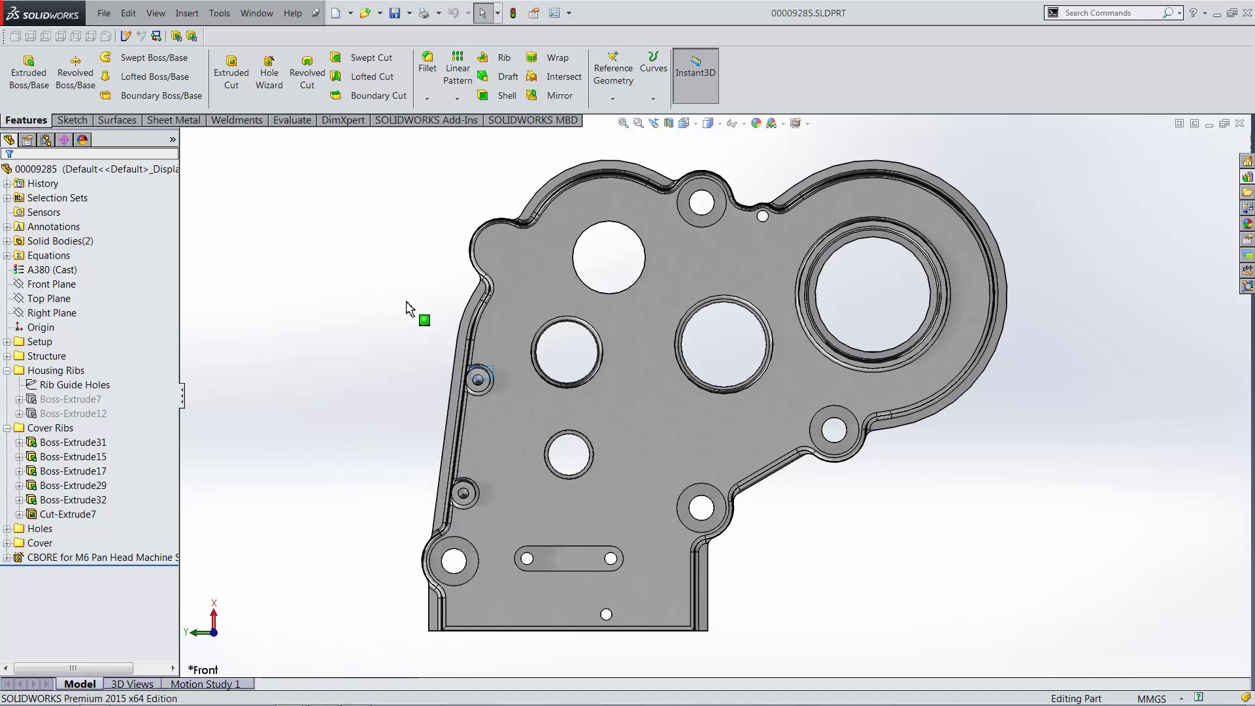
left_click(482, 374)
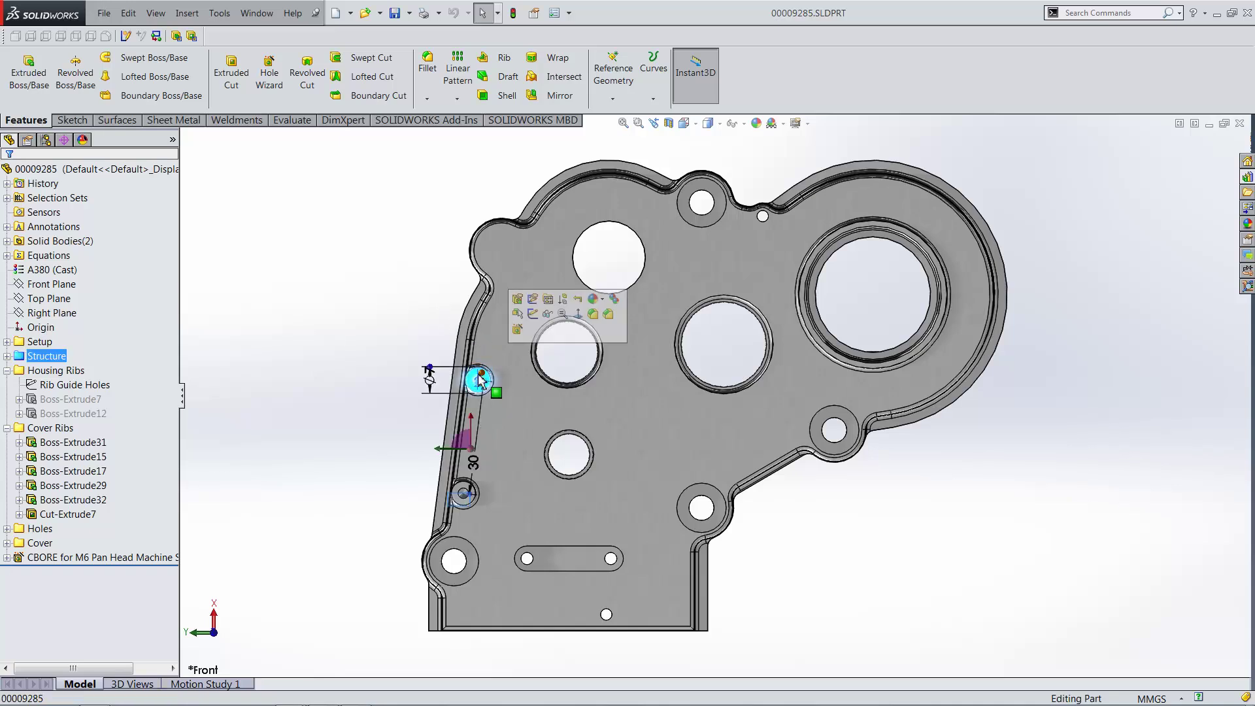
left_click(460, 501, "ctrl")
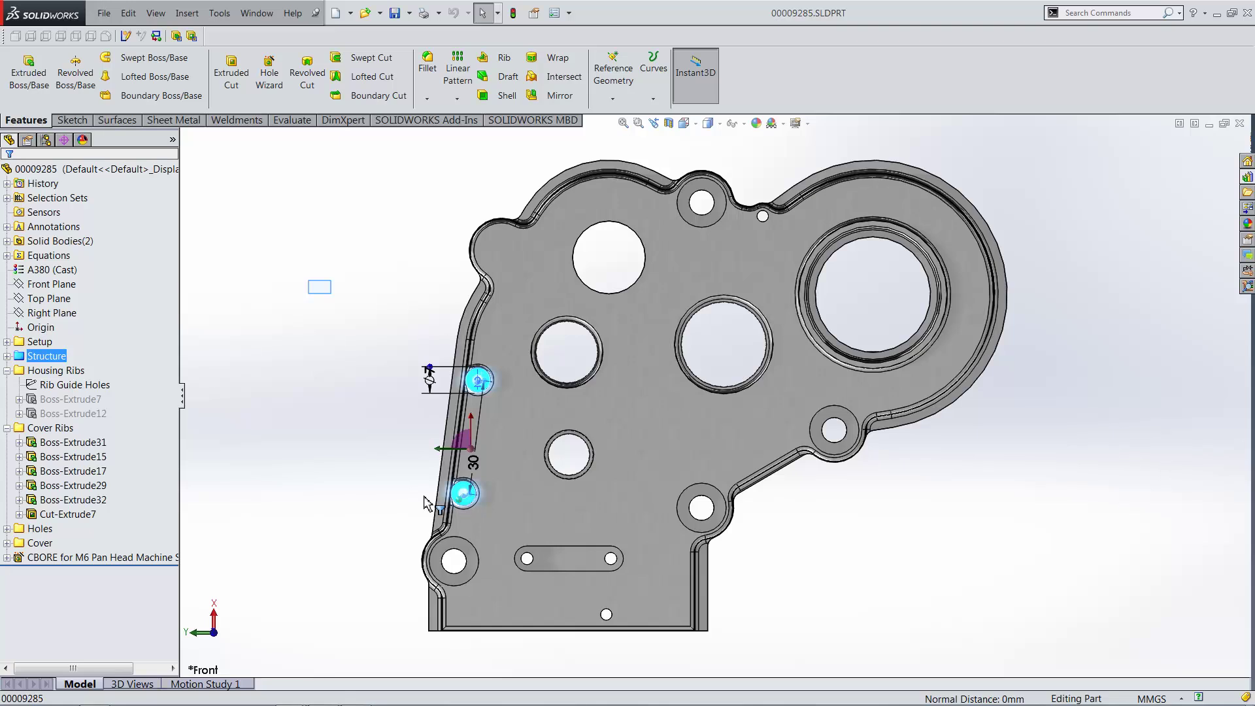
left_click(319, 288)
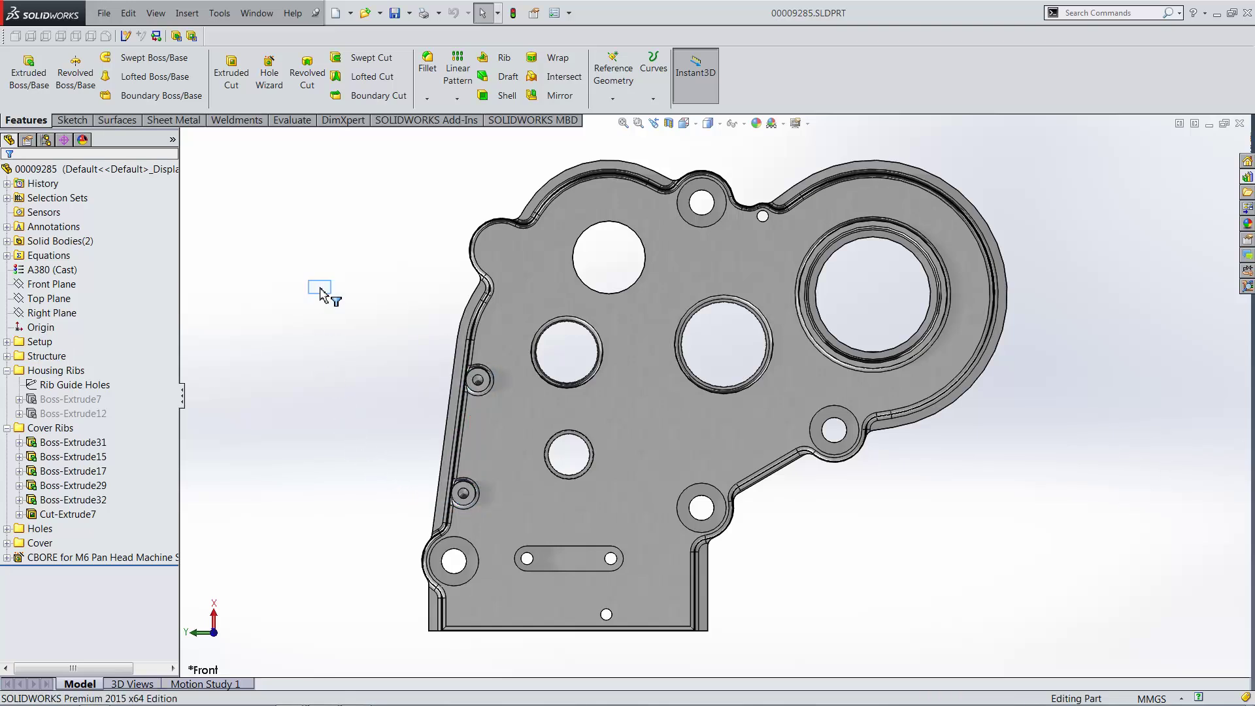
Step: Reselect the previously selected pair of small boss faces on the cover and save them as a new selection set
right_click(323, 290)
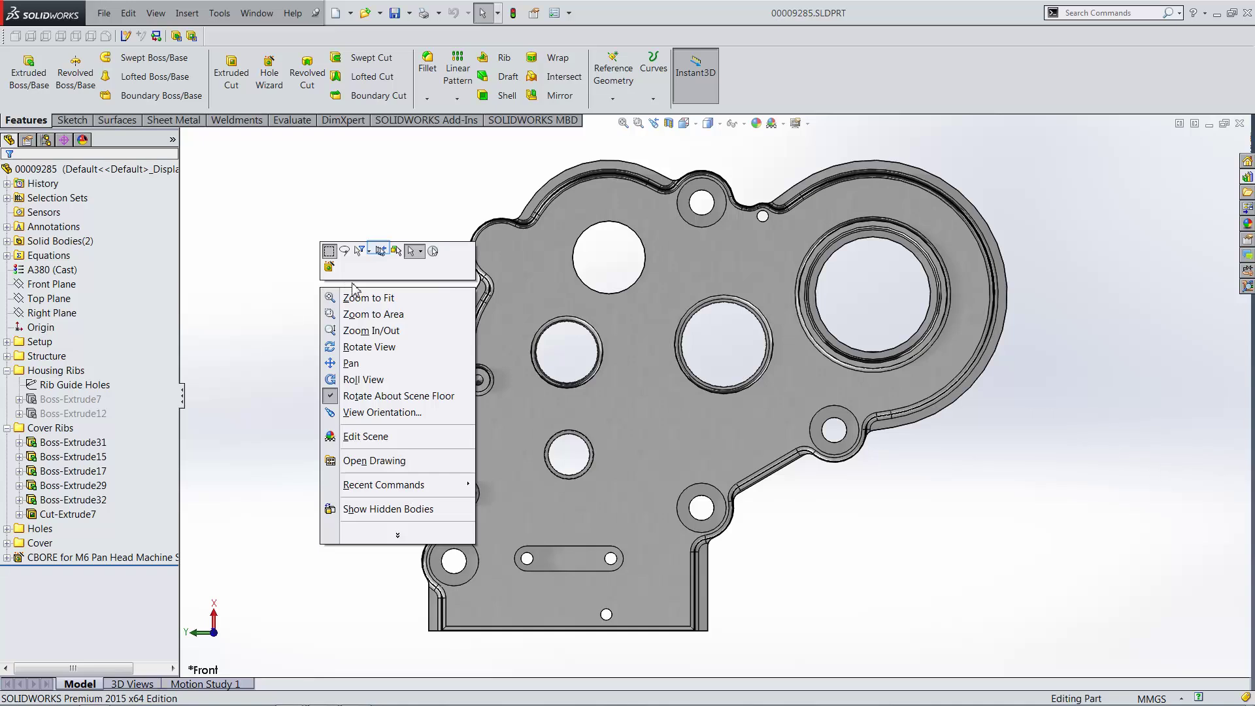
left_click(381, 254)
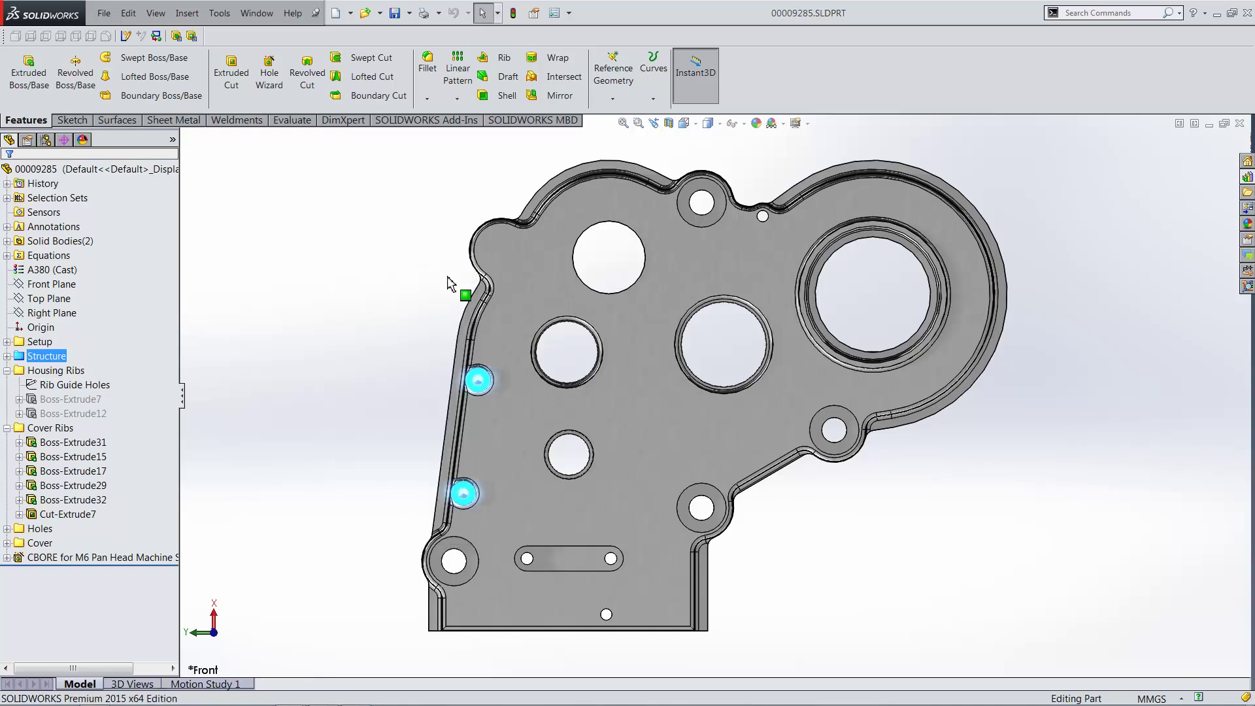
right_click(477, 390)
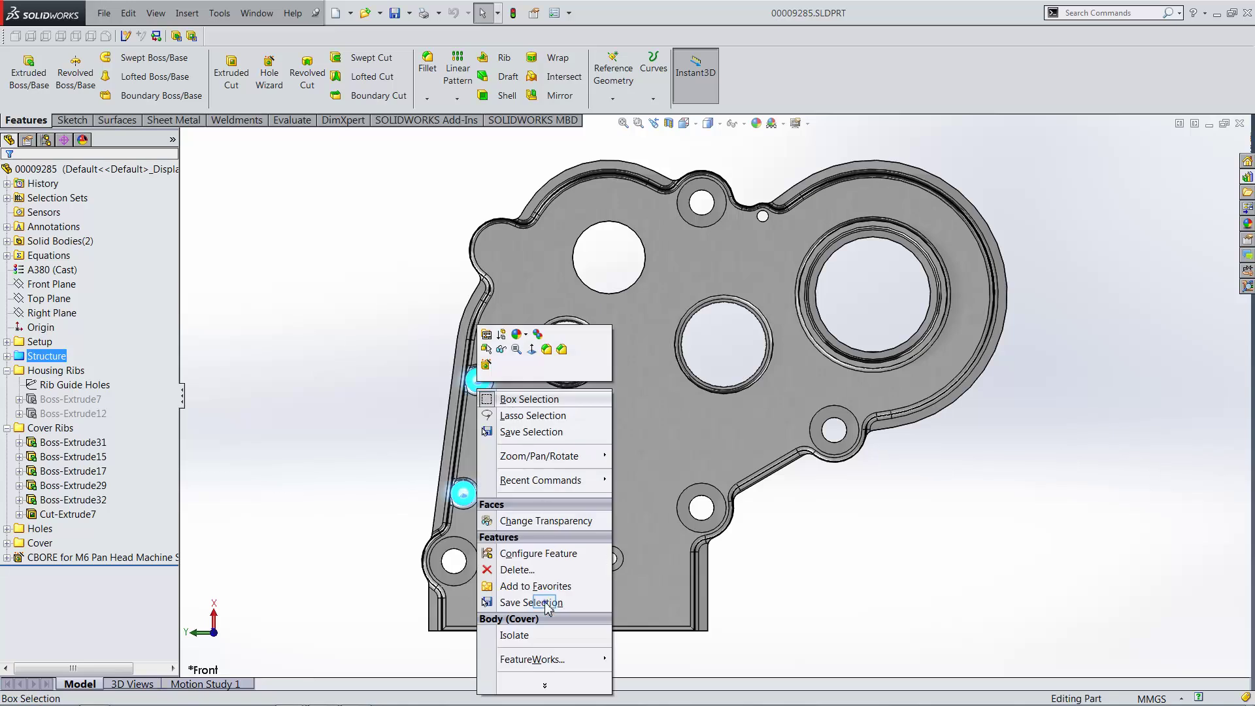
left_click(544, 601)
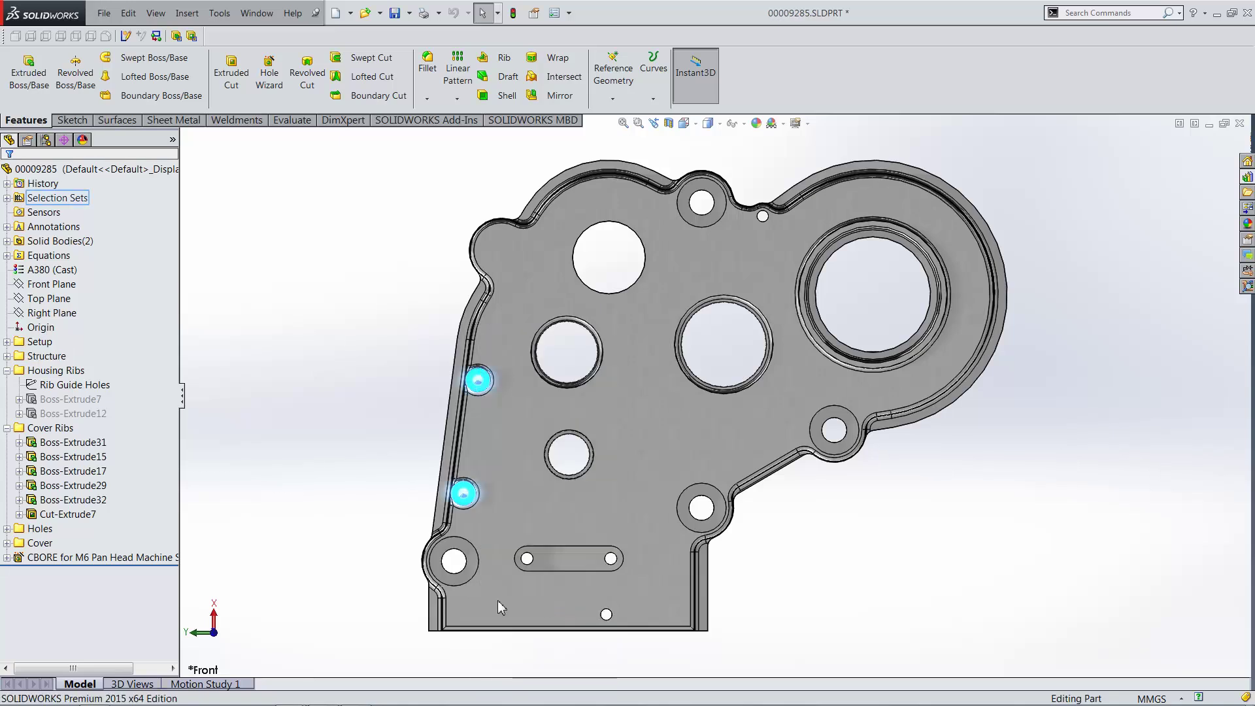
Step: Expand the Selection Sets folder, recall each saved set to examine the faces it contains, and clear the selection
left_click(6, 198)
left_click(77, 215)
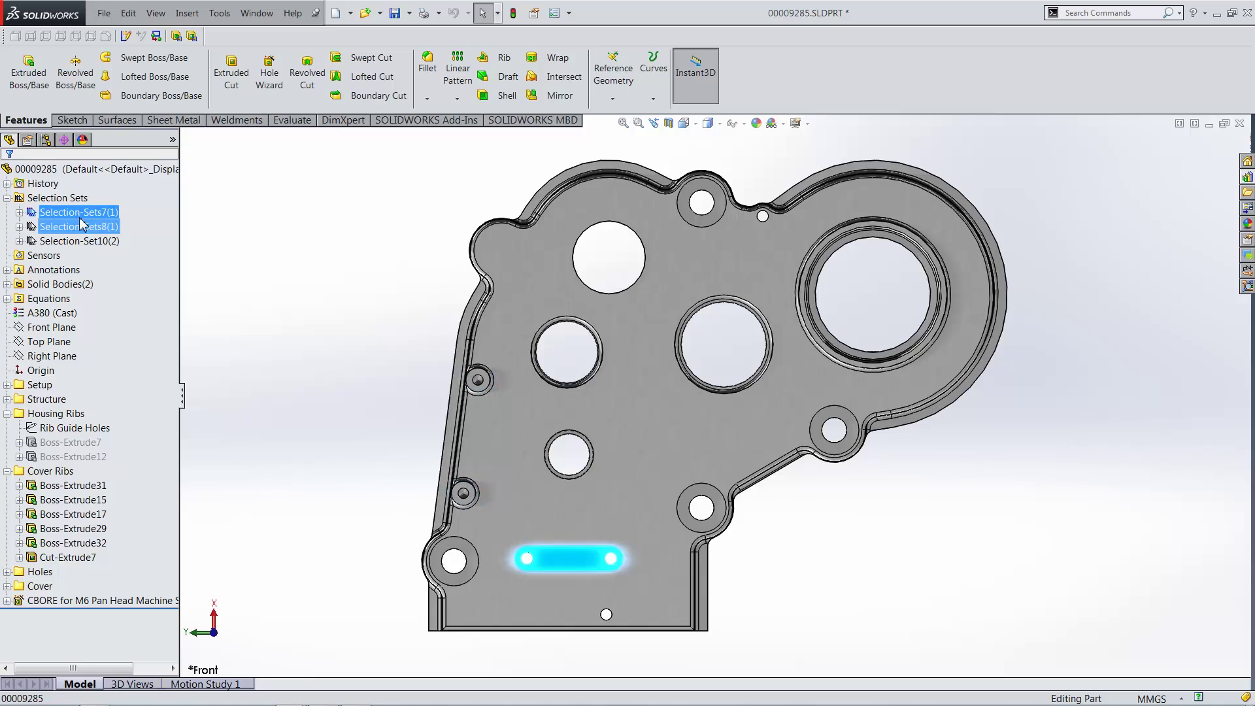
left_click(82, 226)
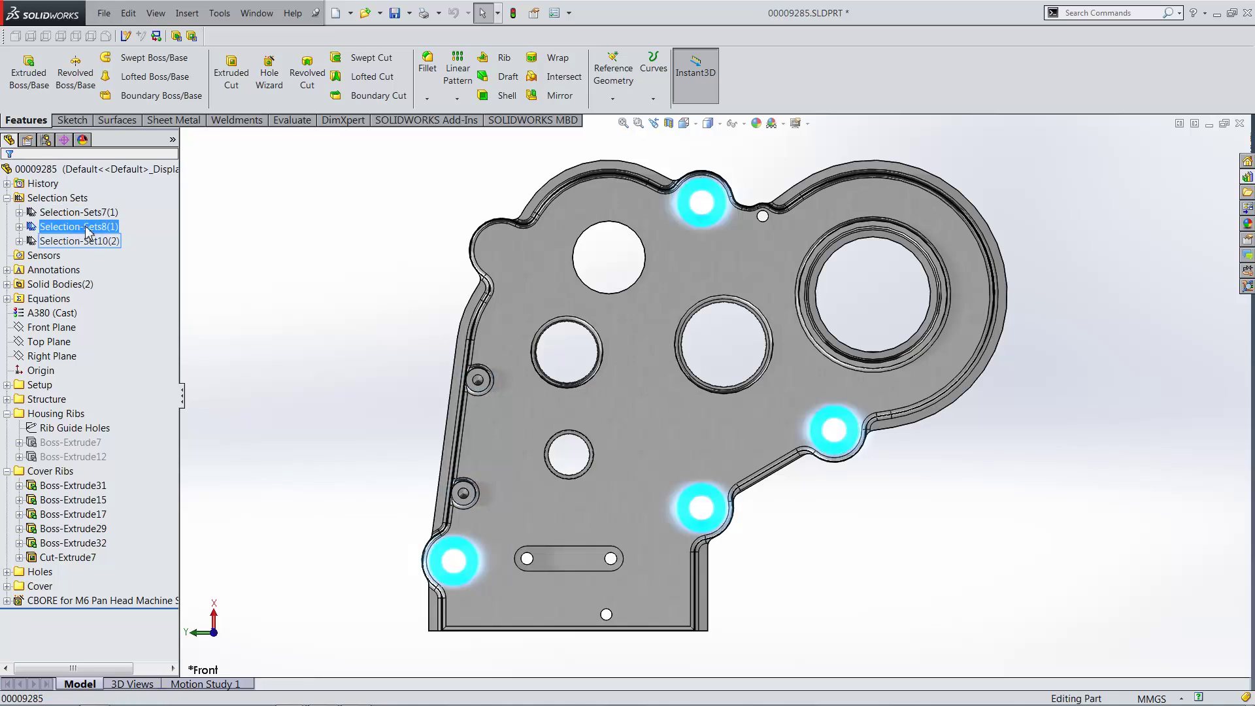
left_click(94, 241)
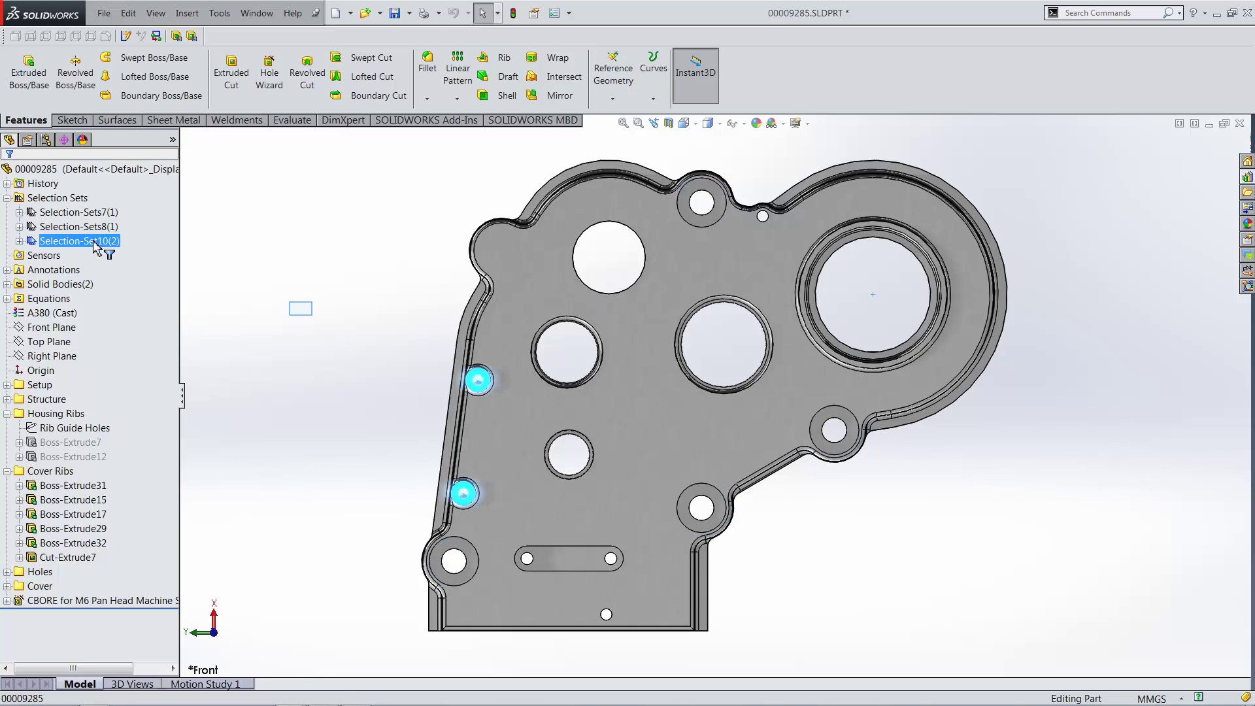
left_click(301, 312)
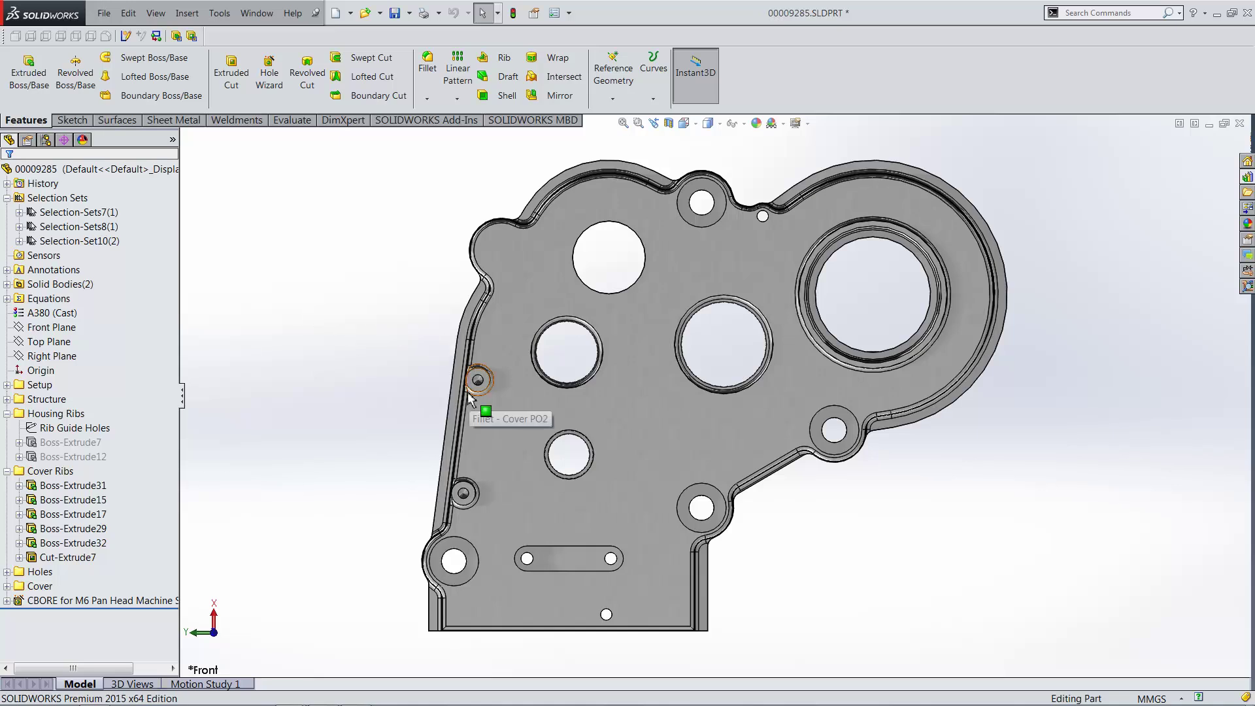
Step: Magnify the small bosses along the slanted edge to pick and inspect the sliver faces beside them, and clear the selection
key("g")
left_click(467, 394)
scroll(466, 392, "down", 8)
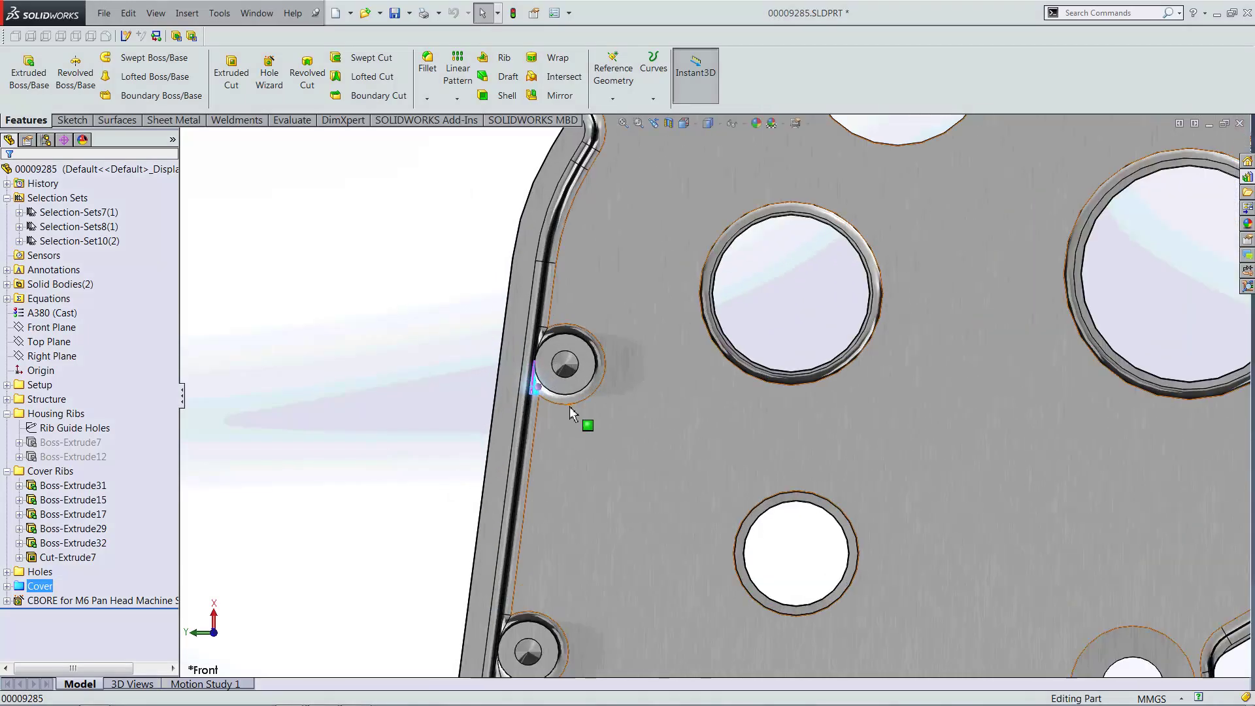
scroll(556, 388, "down", 2)
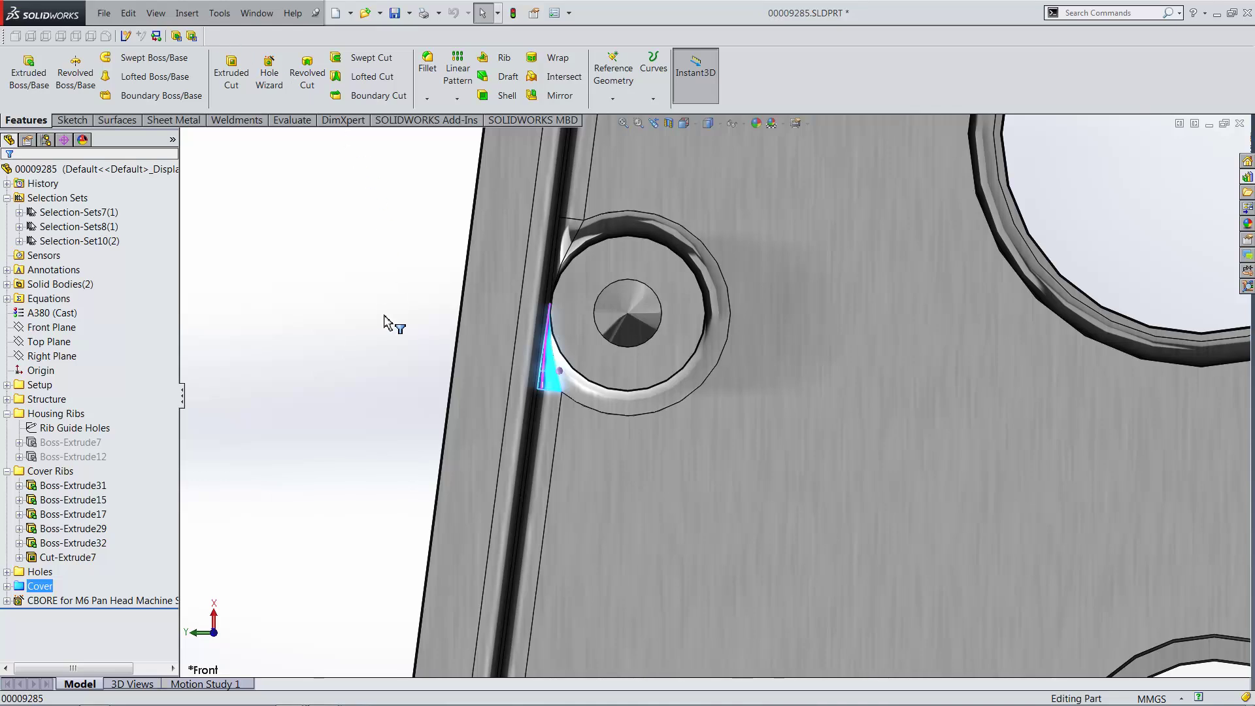
scroll(384, 315, "up", 1)
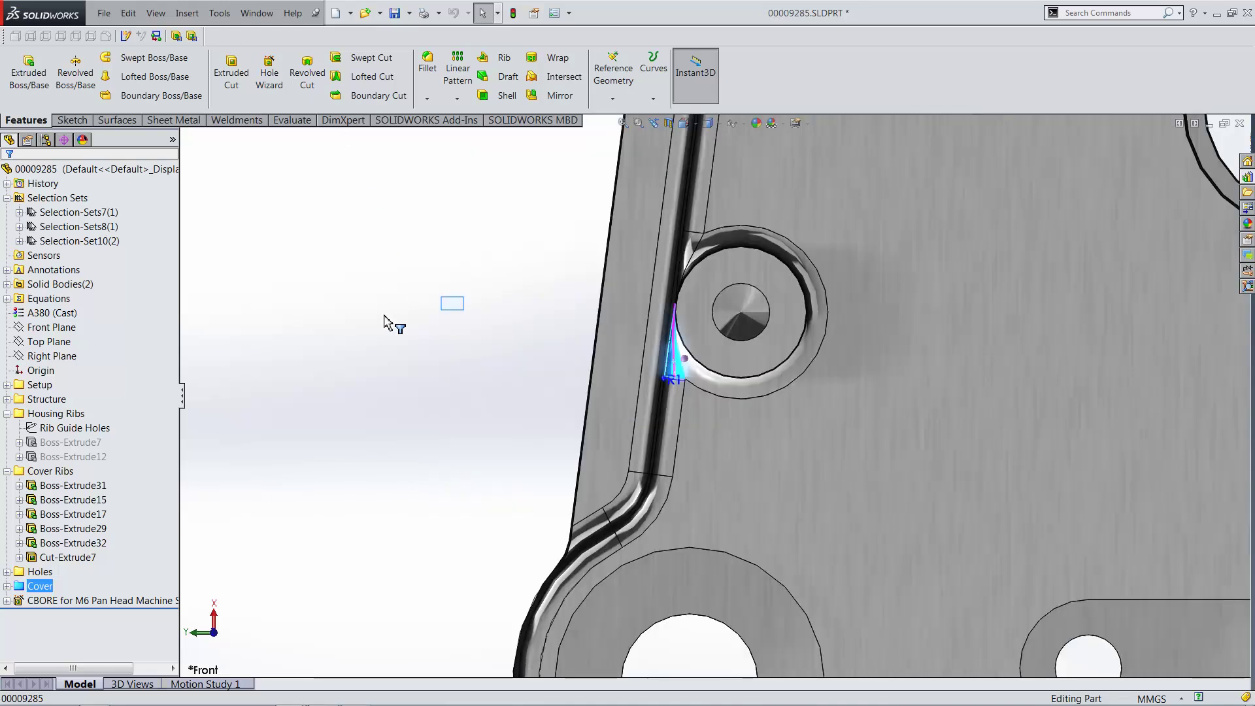
left_click(455, 311)
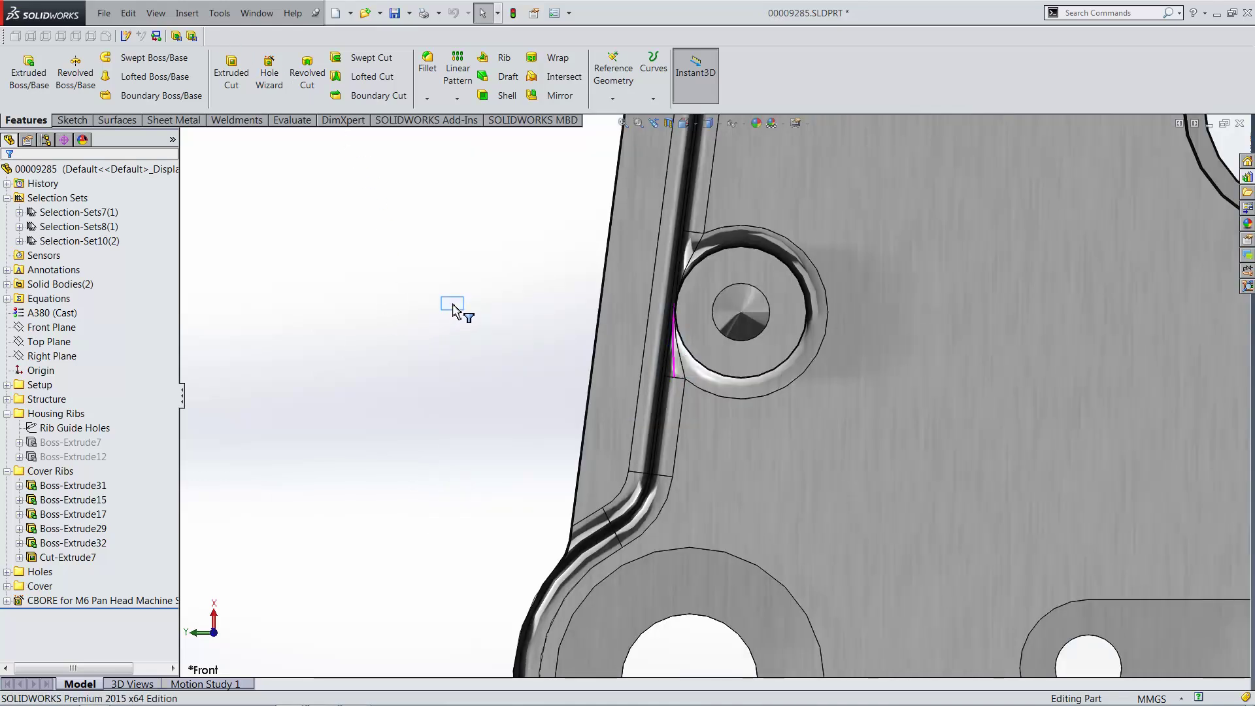
key("f")
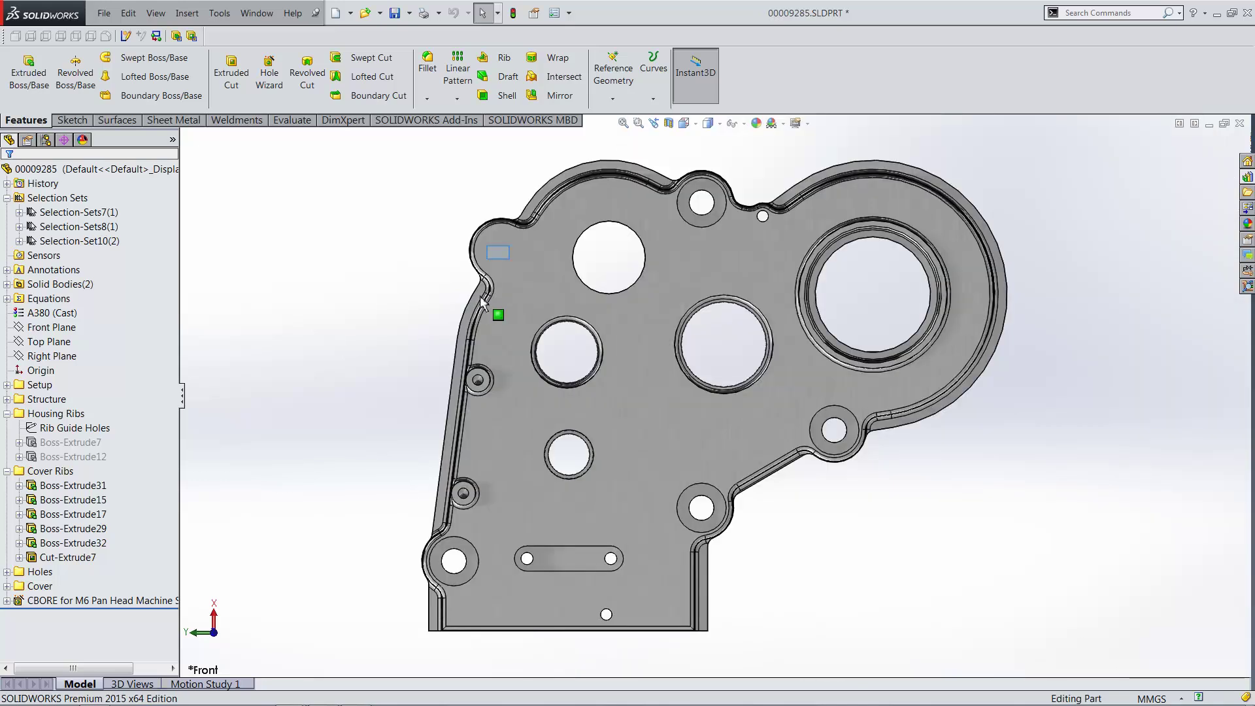
Step: Customize the graphics-area context toolbar by adding the Hole Wizard command from the Features category
left_click(498, 252)
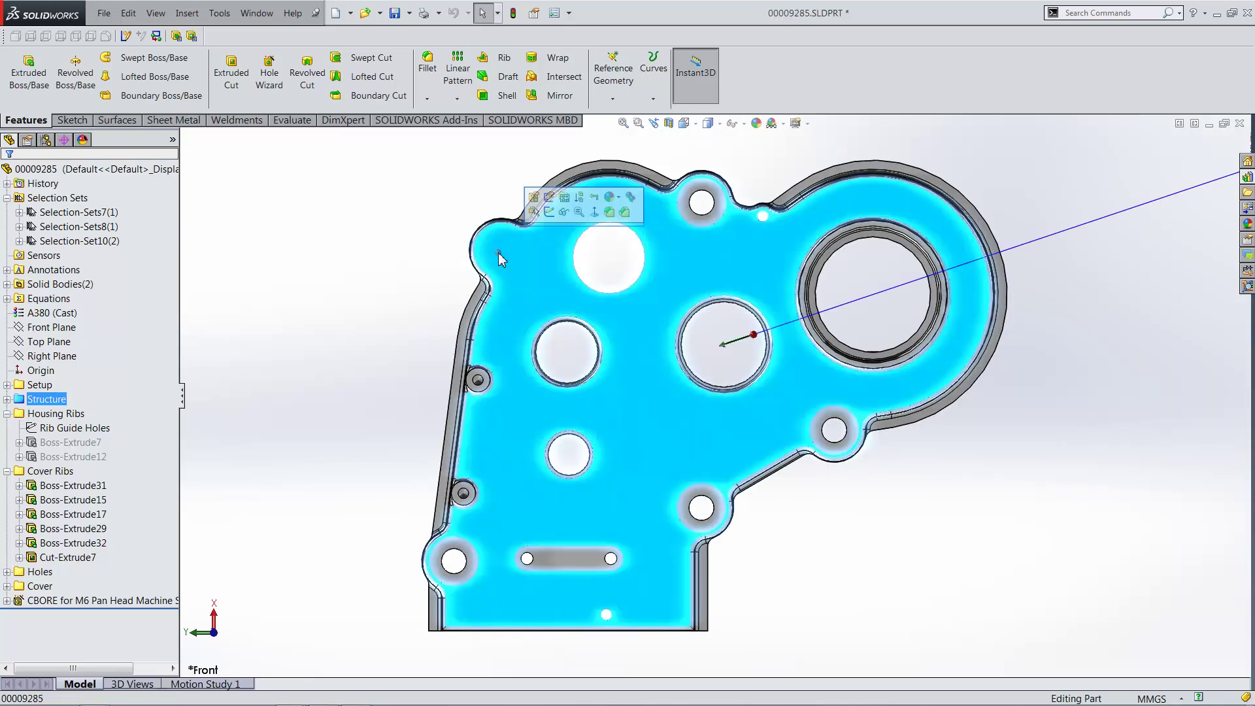
left_click(637, 212)
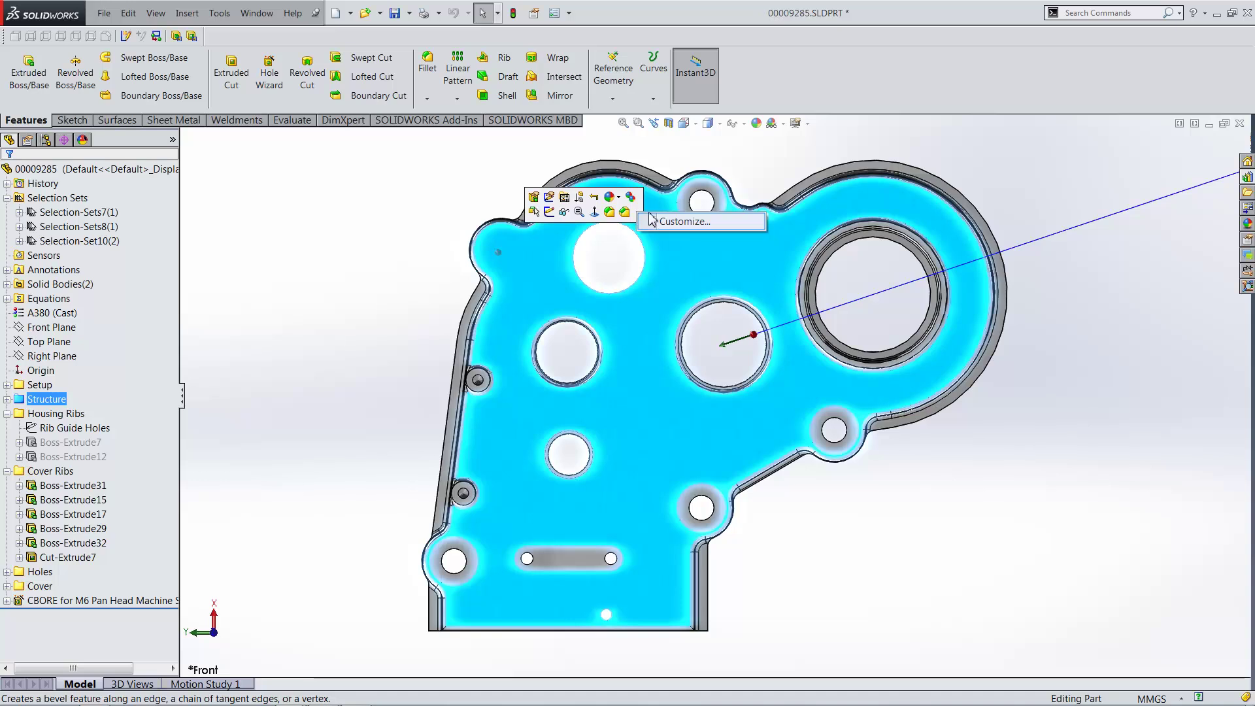
left_click(665, 222)
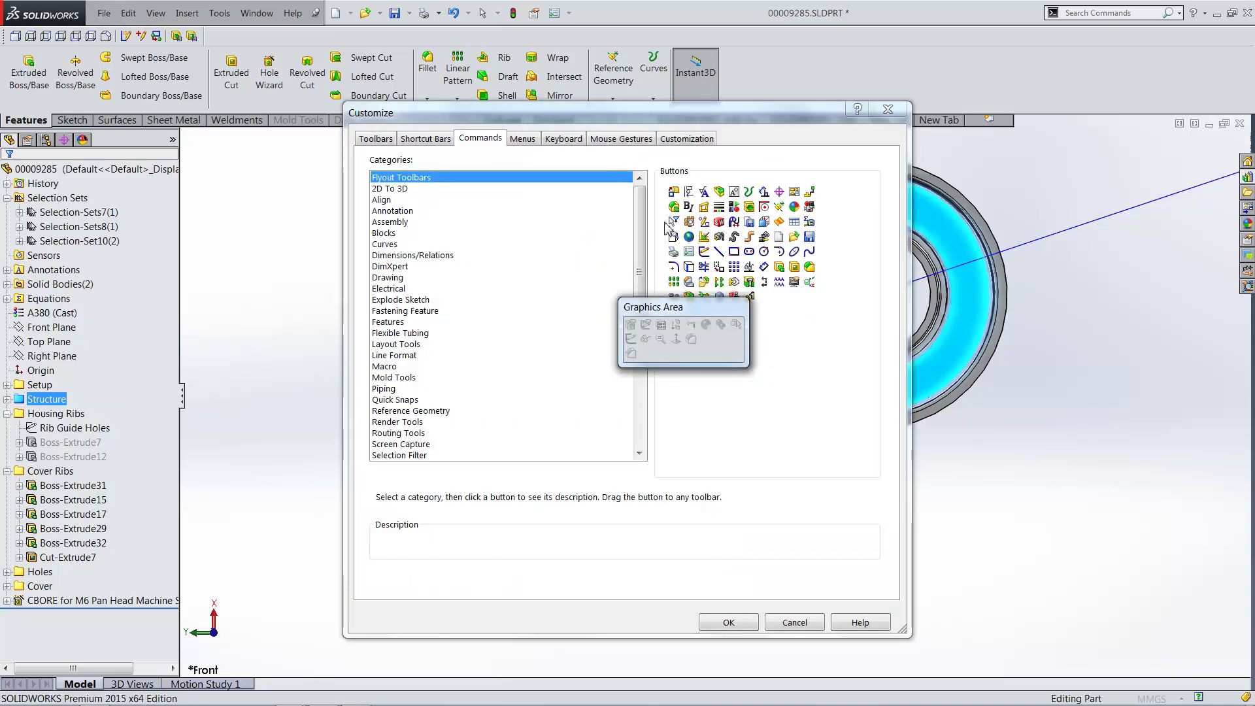
left_click_drag(683, 308, 755, 324)
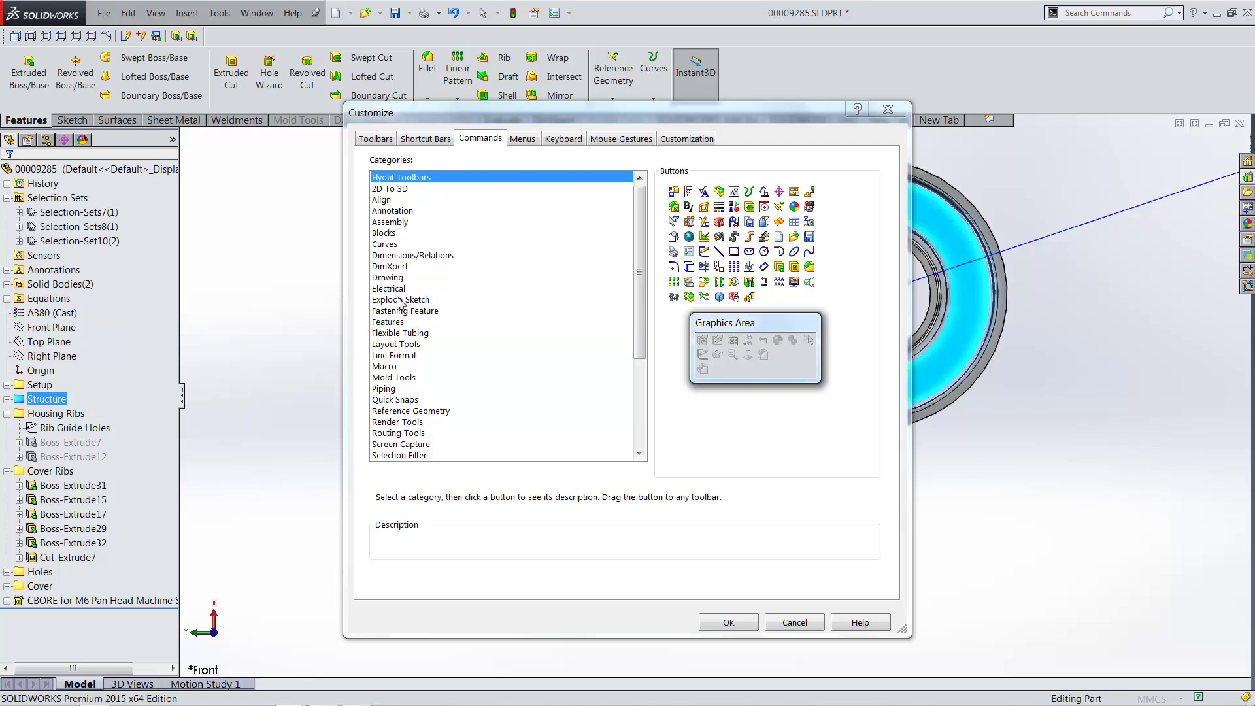
left_click(399, 323)
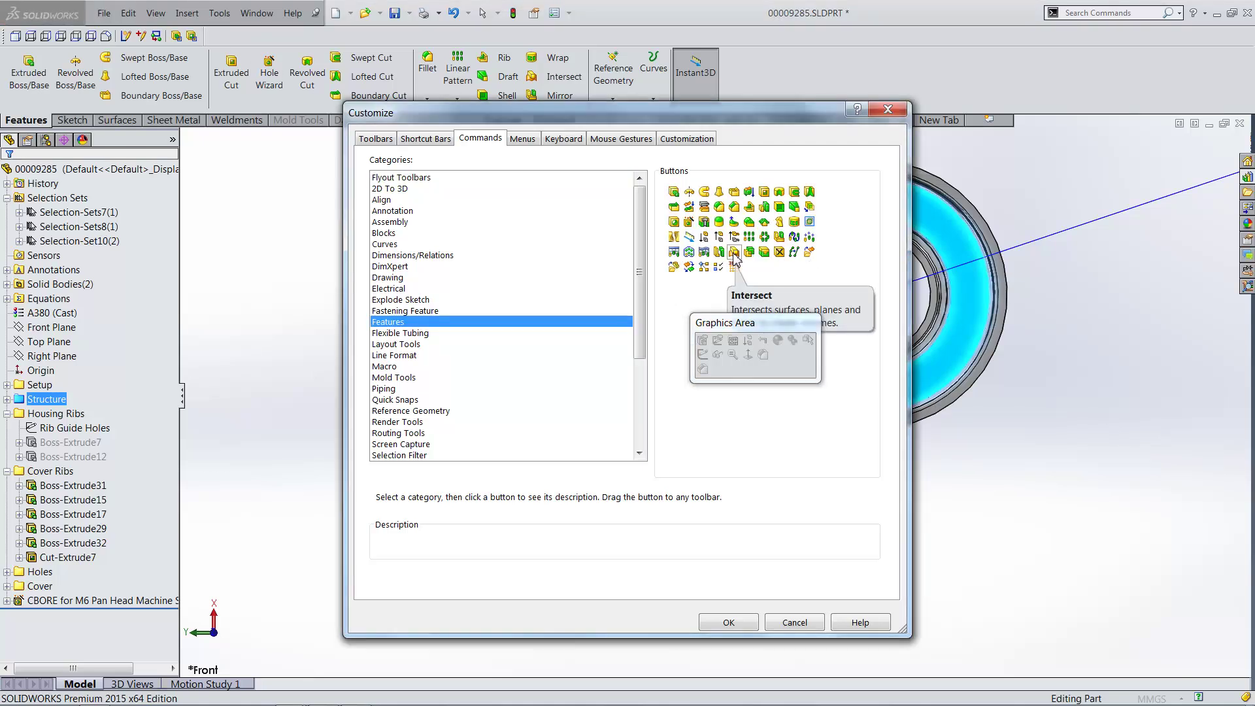
left_click_drag(690, 237, 773, 355)
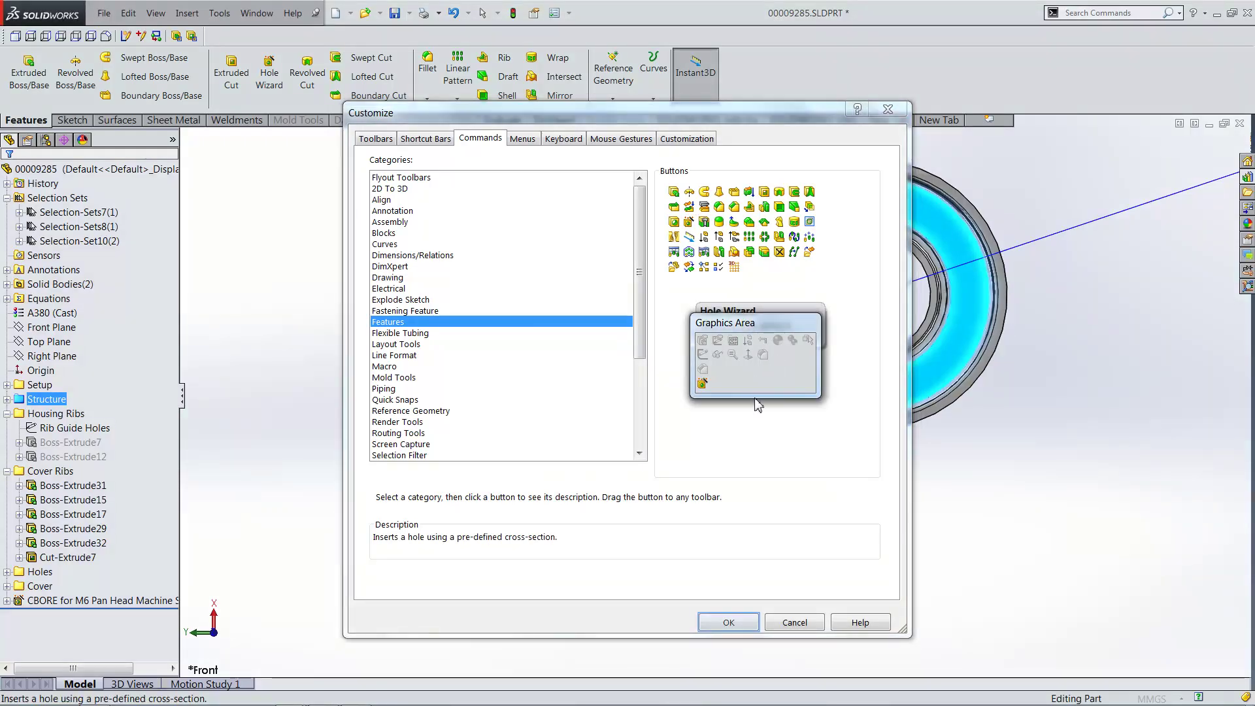
left_click(728, 622)
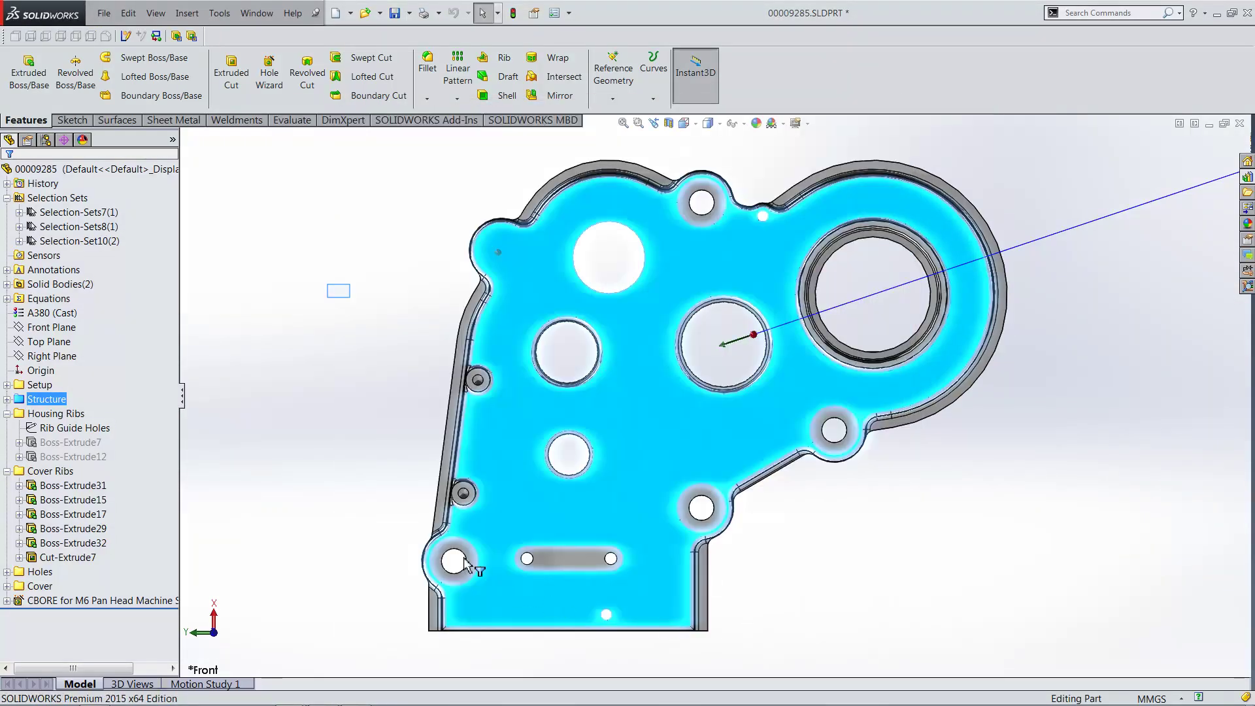
Step: Add an ANSI Metric M6 pan cross head counterbore hole, Through All, centred on the cover's rounded corner that has no hole
left_click(338, 295)
left_click(506, 253)
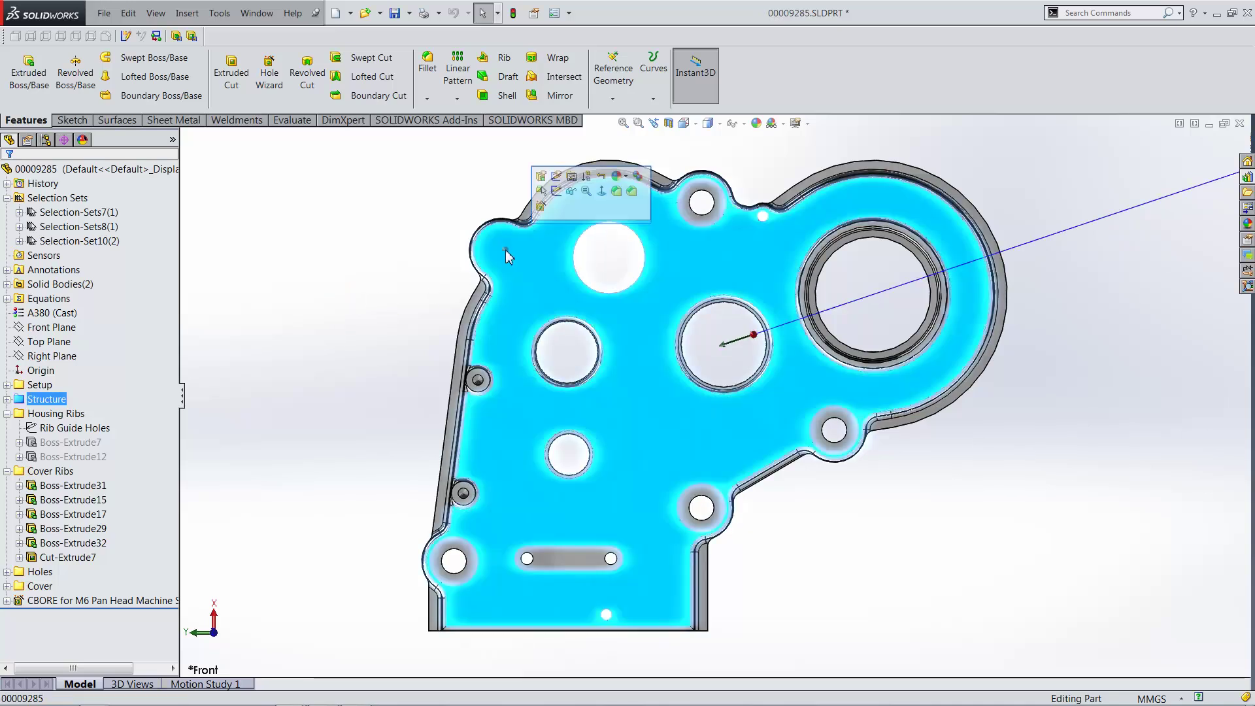
left_click(541, 208)
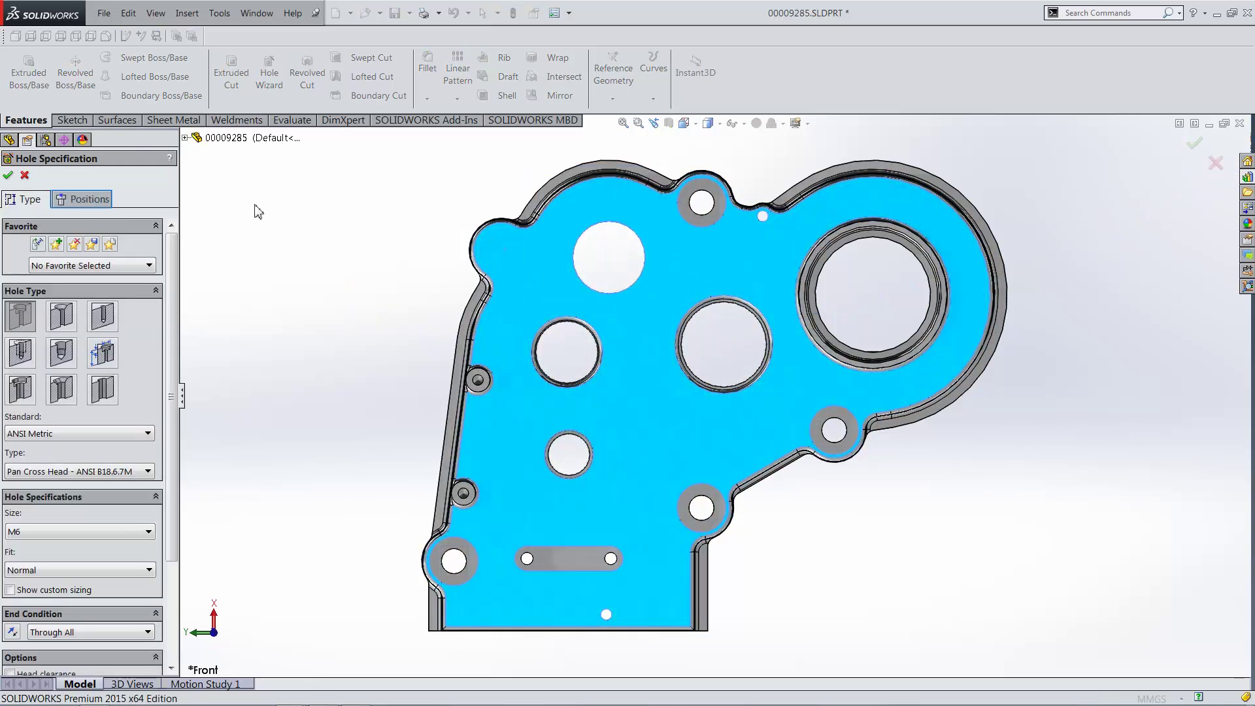
left_click(78, 199)
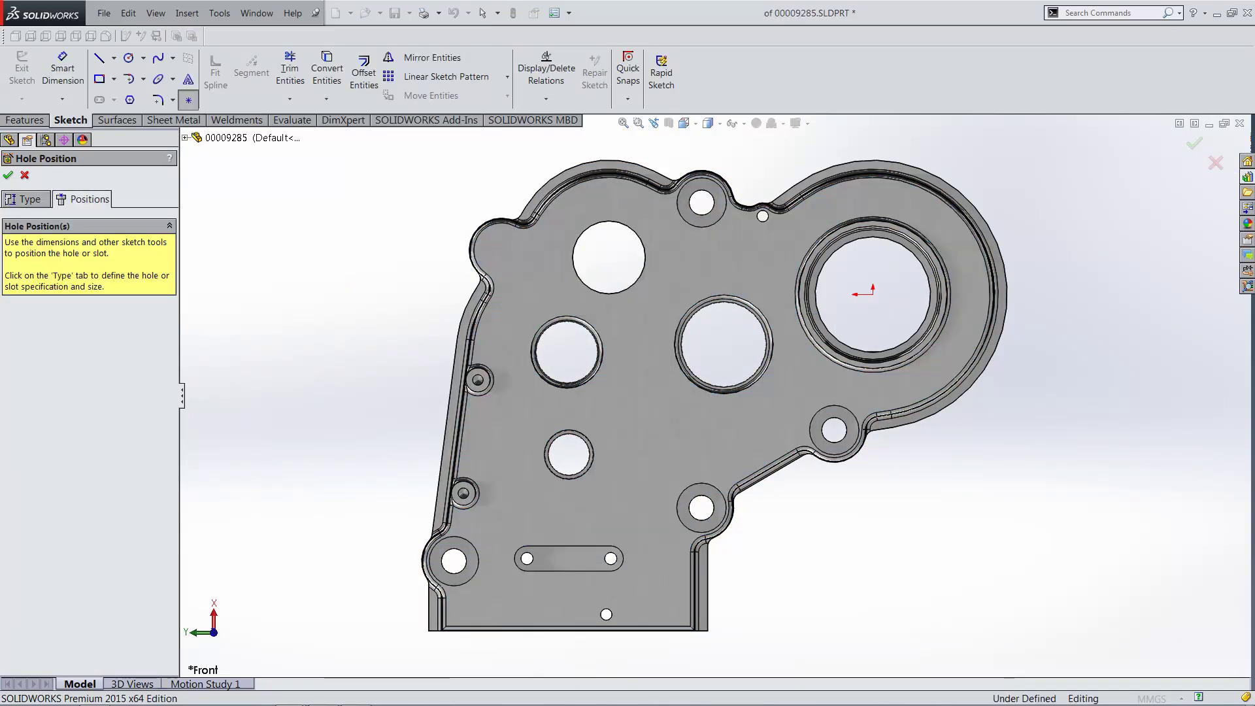
left_click(477, 236)
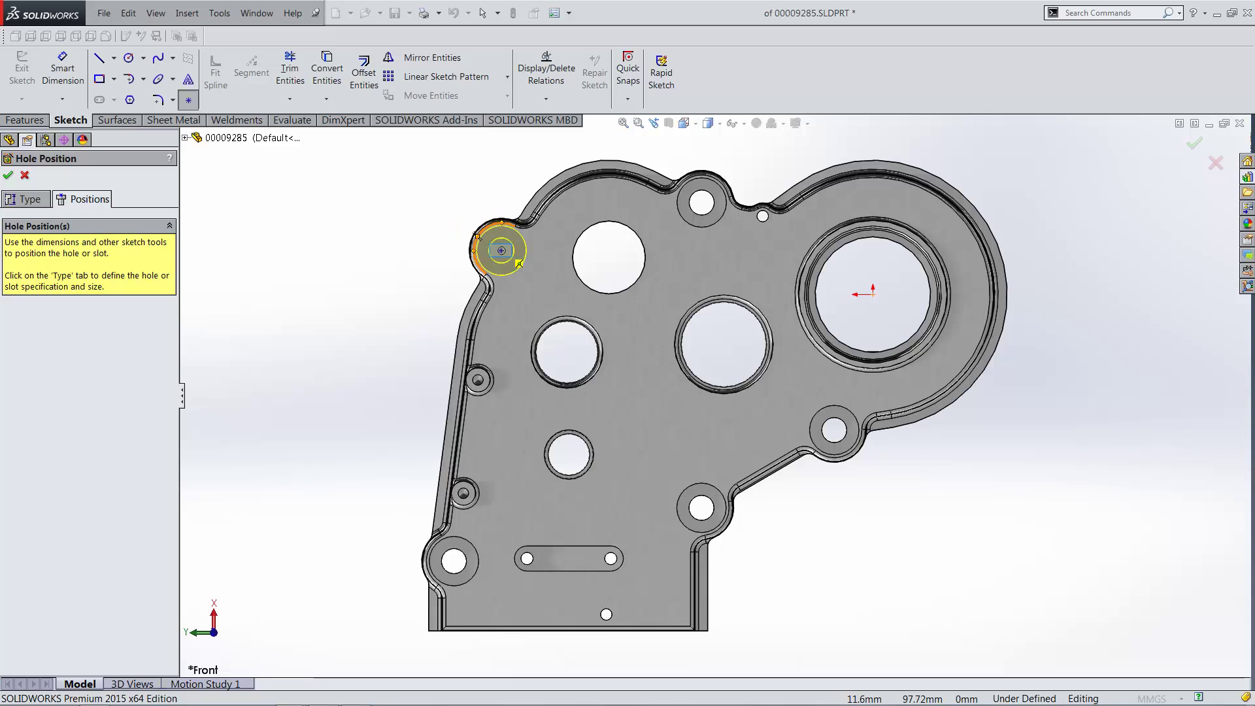
left_click(8, 175)
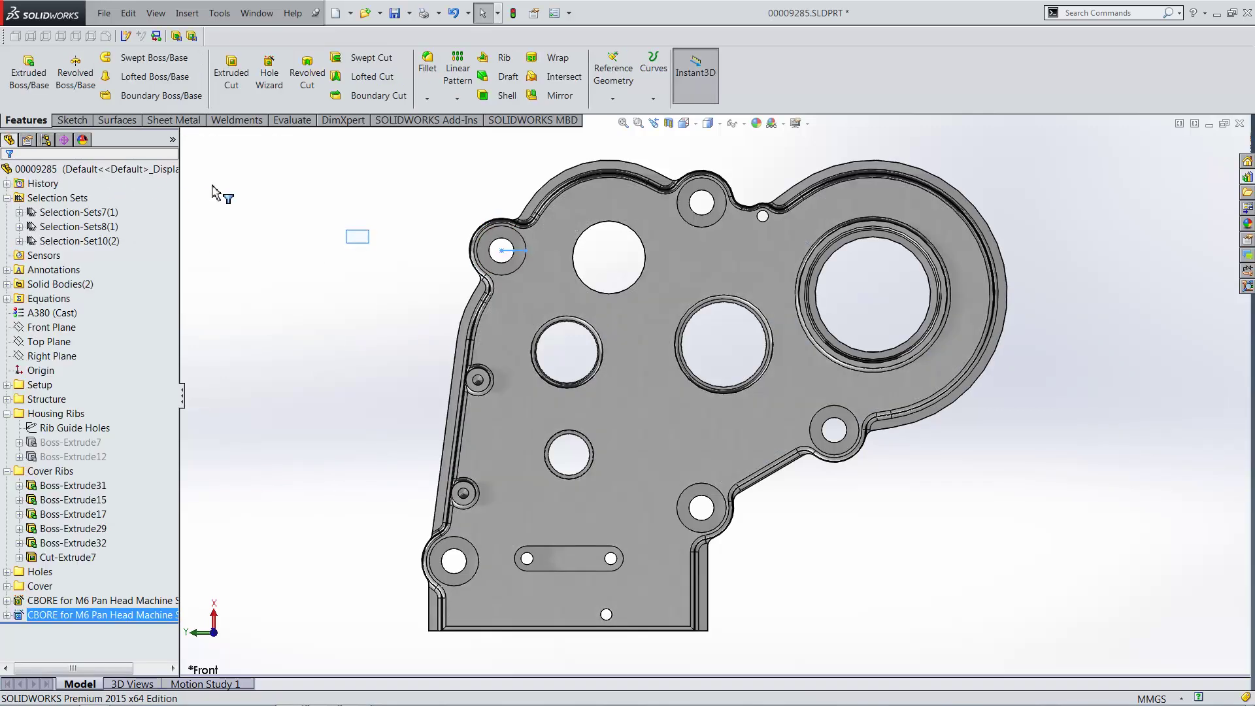
left_click(357, 238)
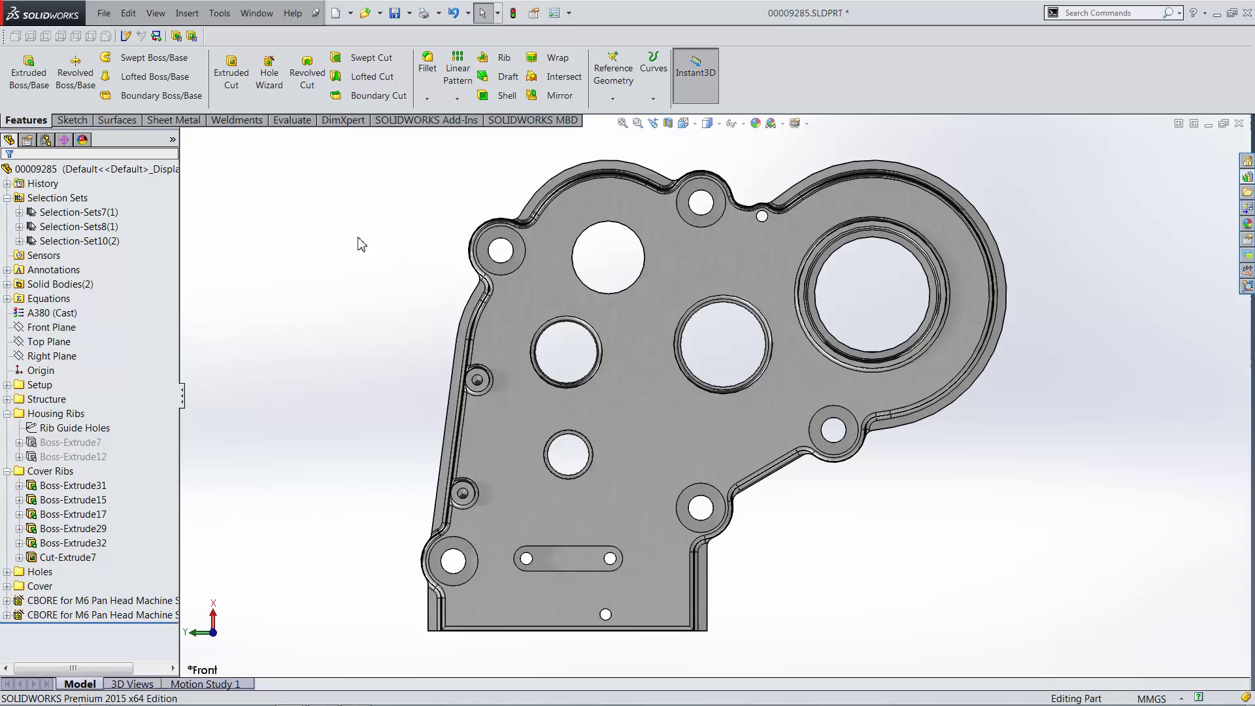
Step: Open the Toolbox configuration of Pan Cross Head - ANSI B18.6.7M to examine its configuration names and the User Settings, and close it
left_click(1247, 178)
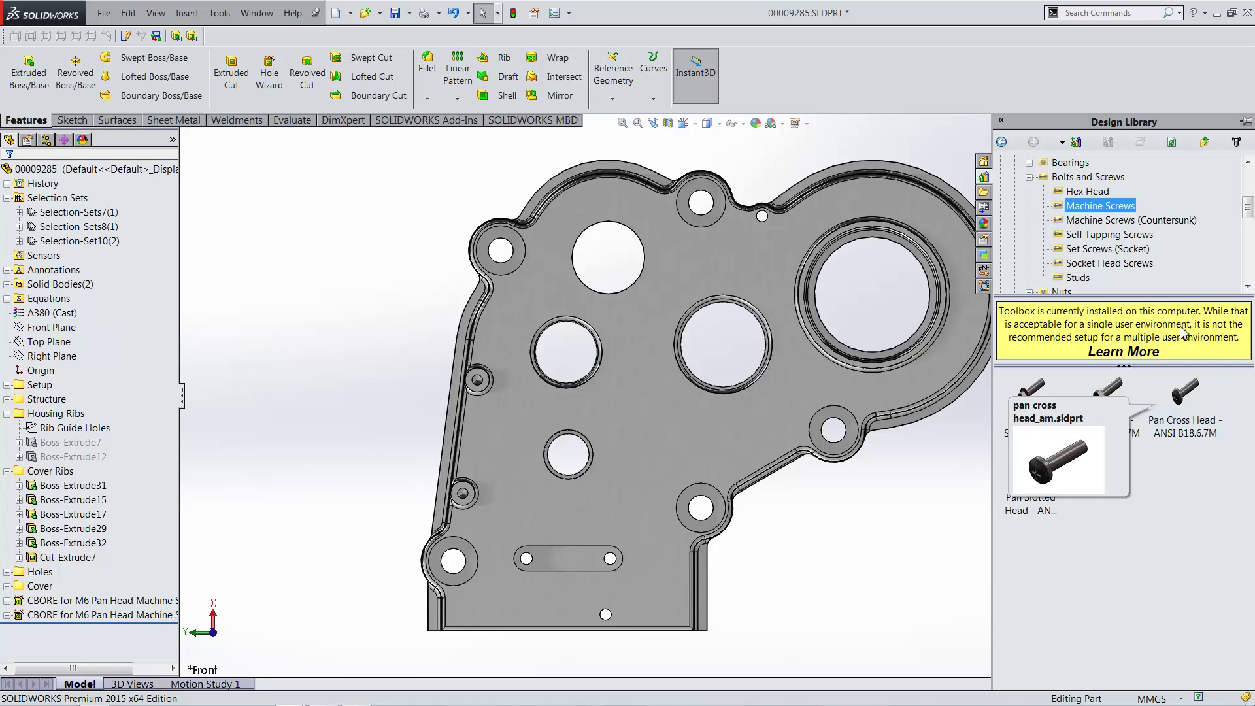
right_click(1180, 395)
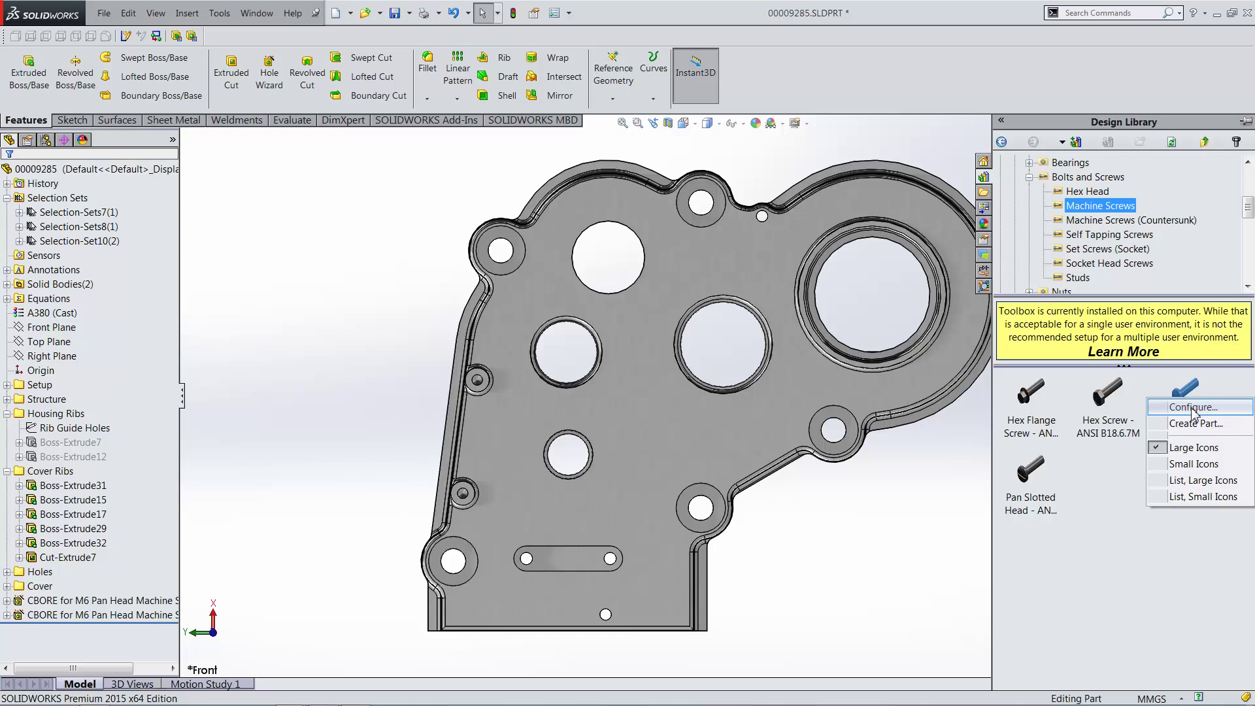
left_click(1192, 408)
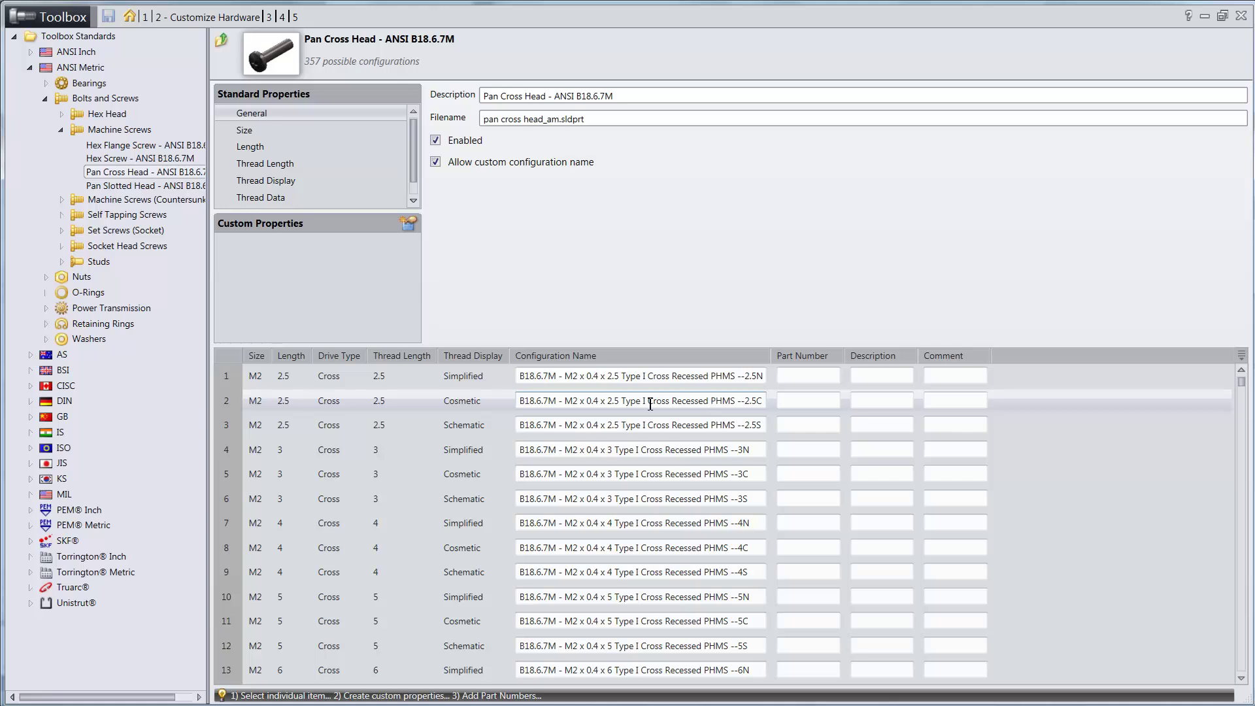
left_click_drag(524, 377, 777, 388)
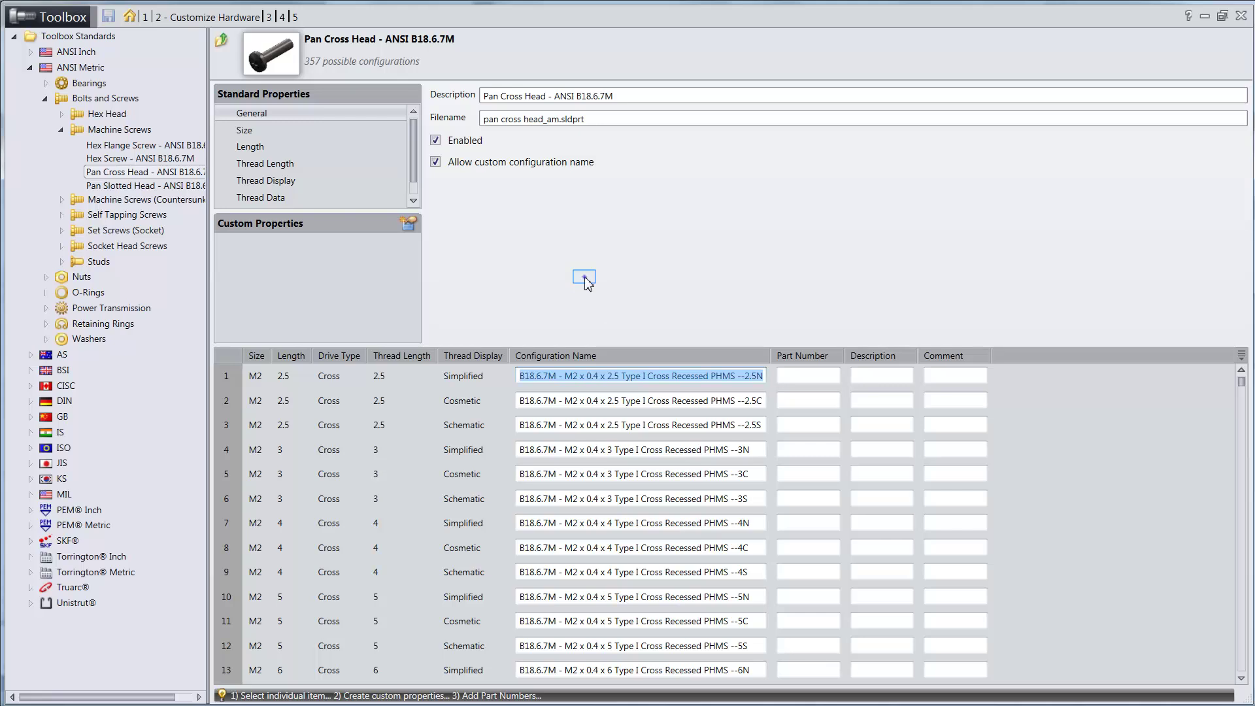
left_click(270, 20)
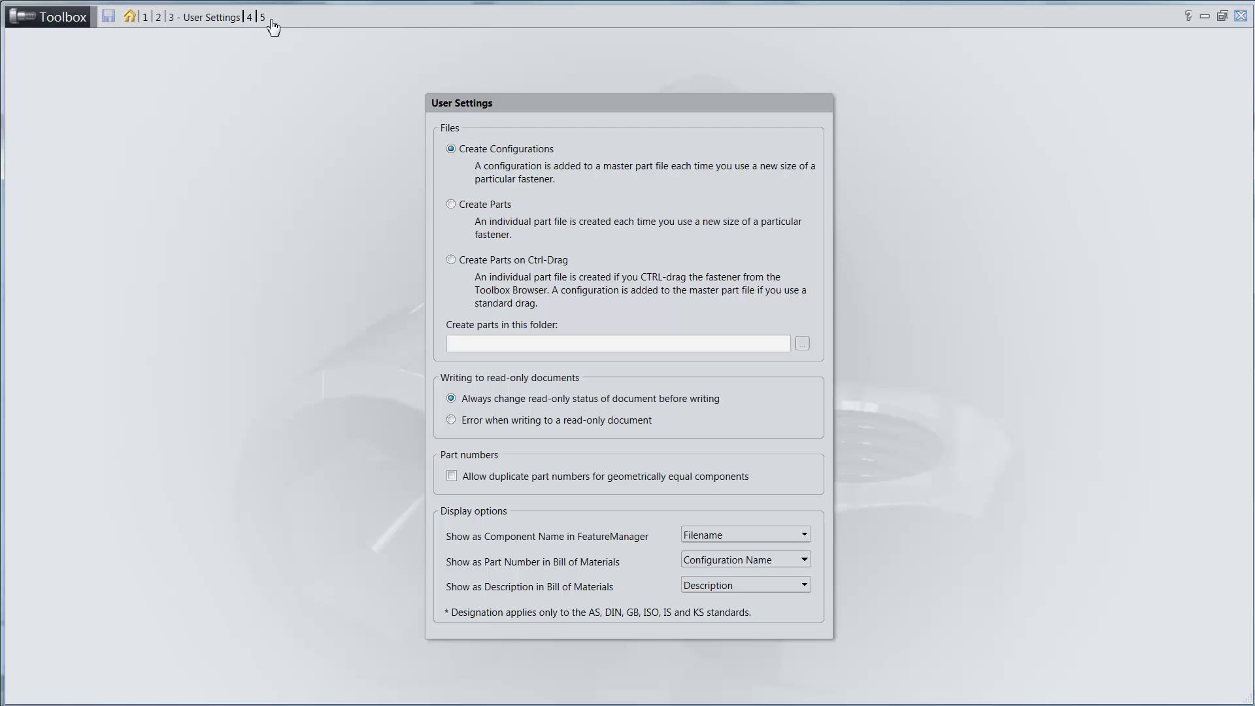
left_click(1240, 17)
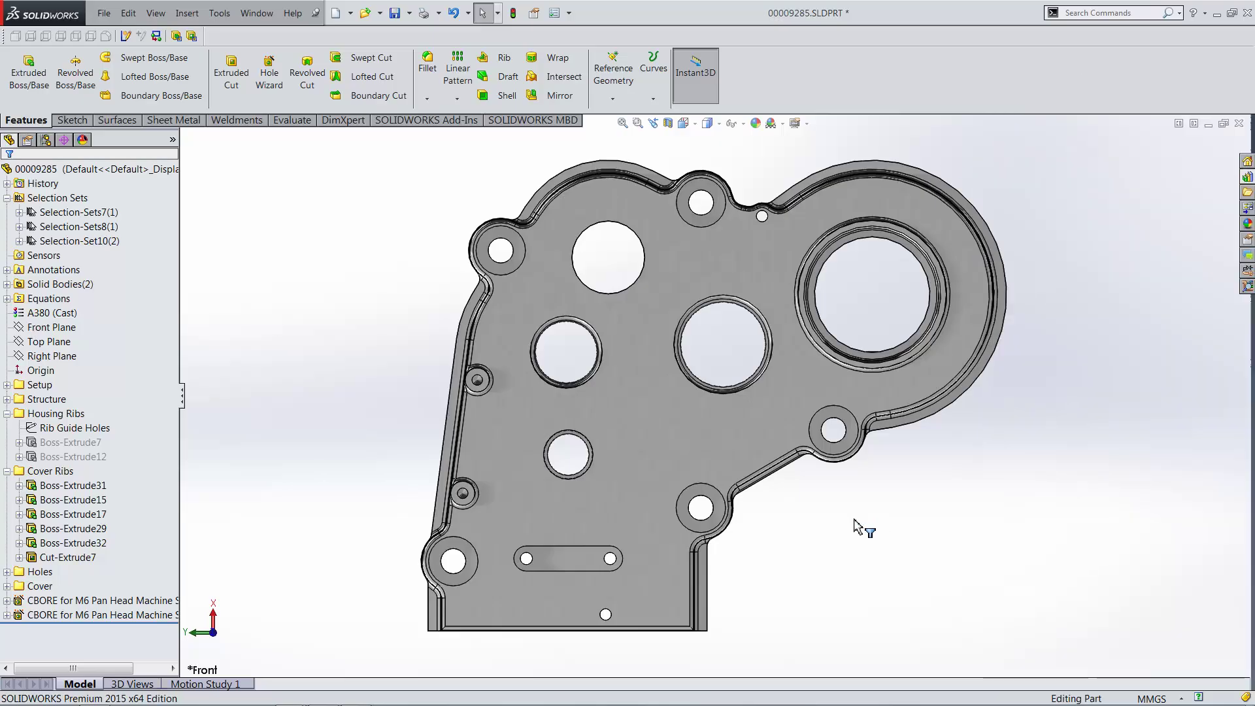
Step: In the gearbox assembly, insert a Toolbox Pan Cross Head - ANSI B18.6.7M screw, M6 x 1.0 x 8, into the cover's upper-left counterbored hole
key("ctrl+Tab")
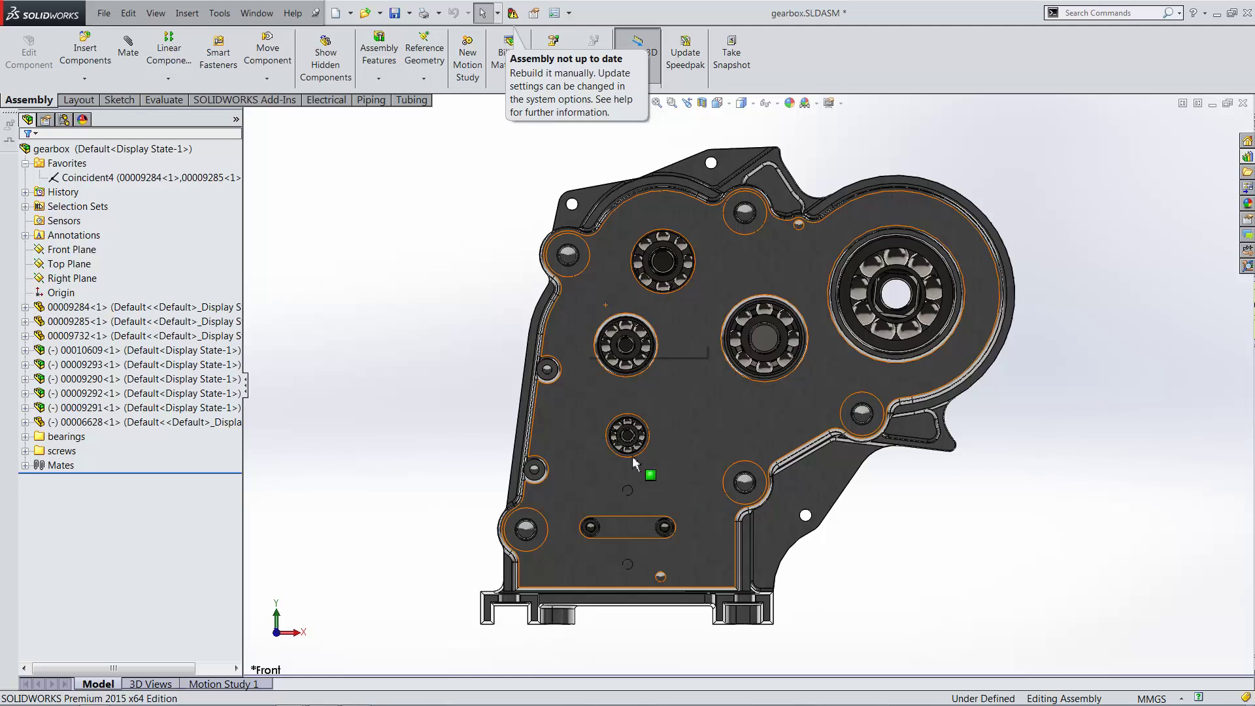
middle_click_drag(586, 328, 734, 381)
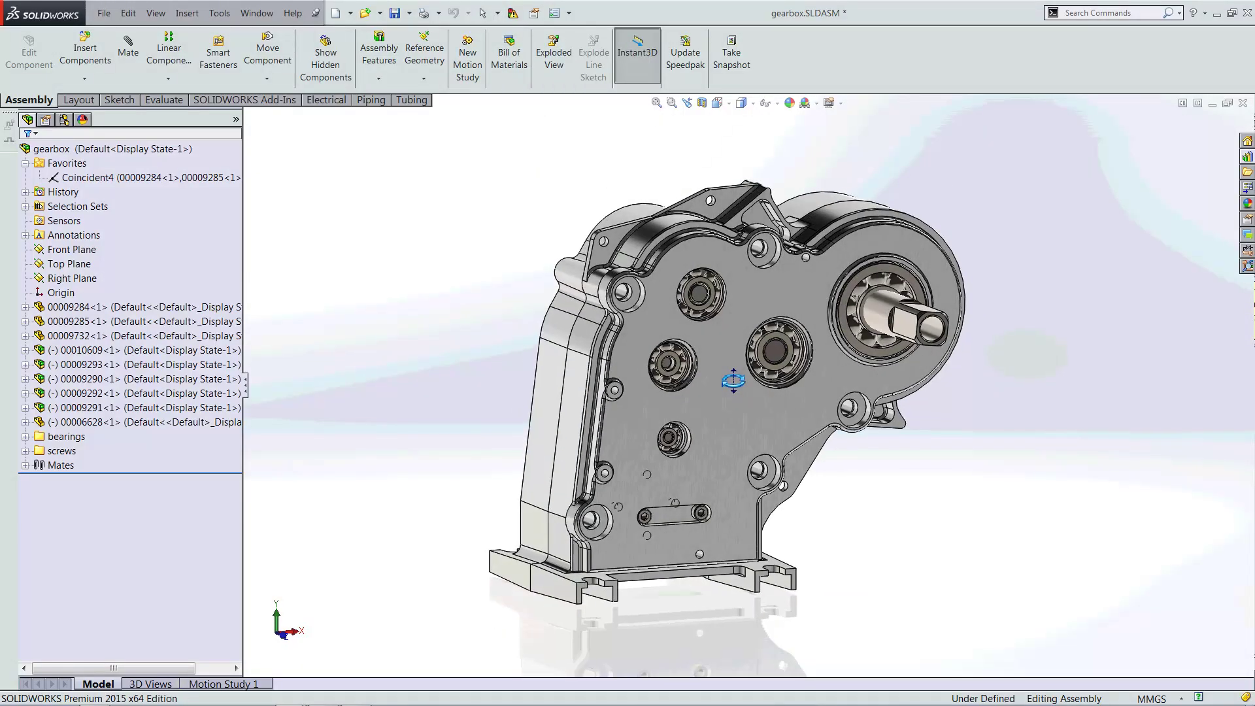
left_click(1244, 158)
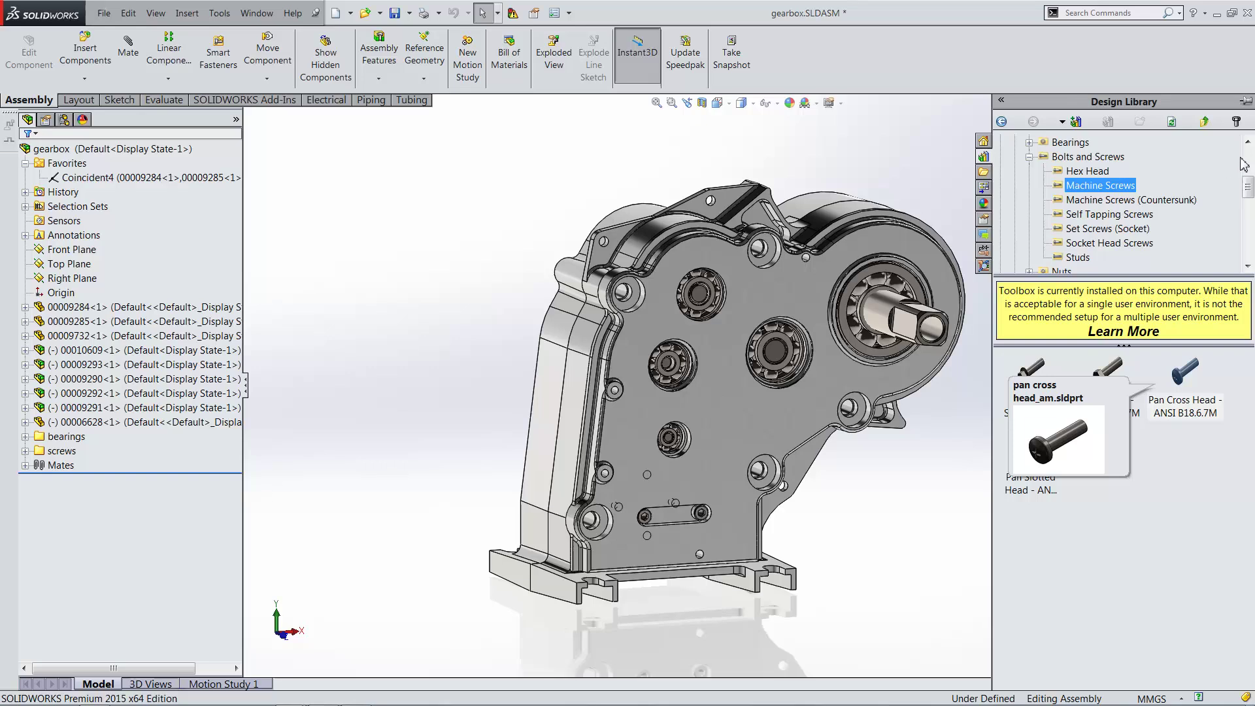
left_click_drag(1186, 378, 633, 304)
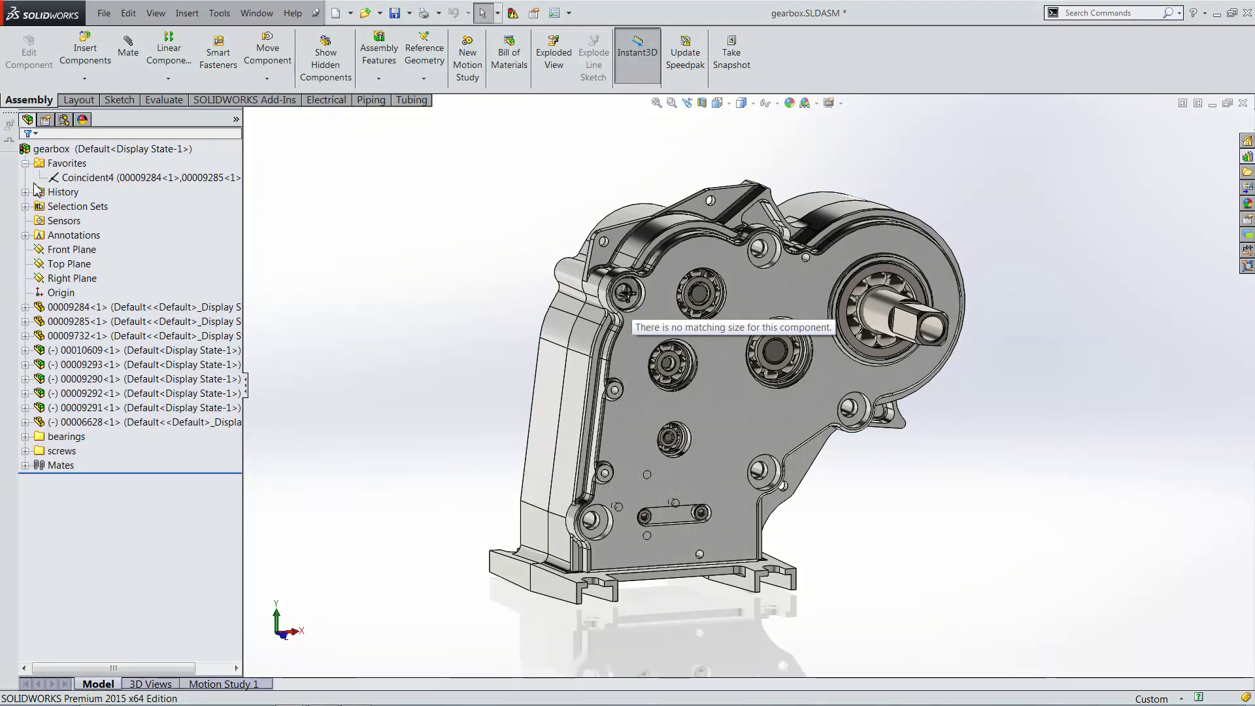
left_click(26, 156)
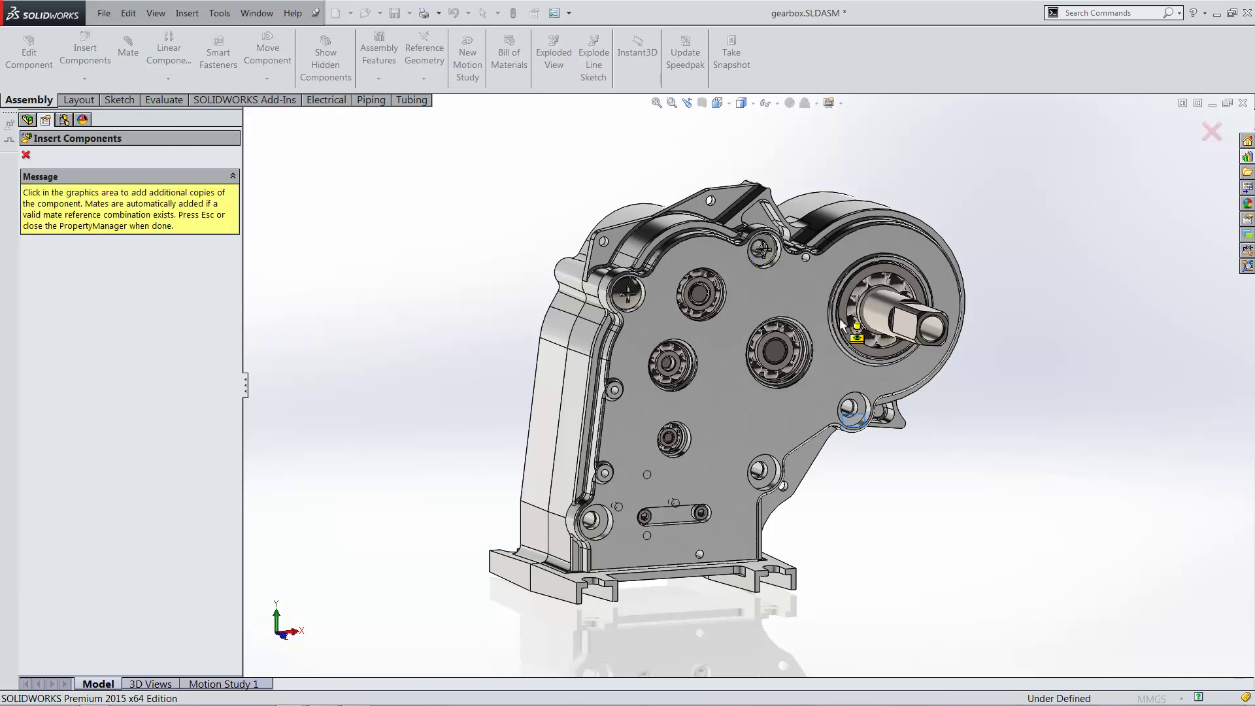
Step: Place copies of the pan cross head screw in the cover's remaining counterbored holes and finish inserting components
left_click(854, 425)
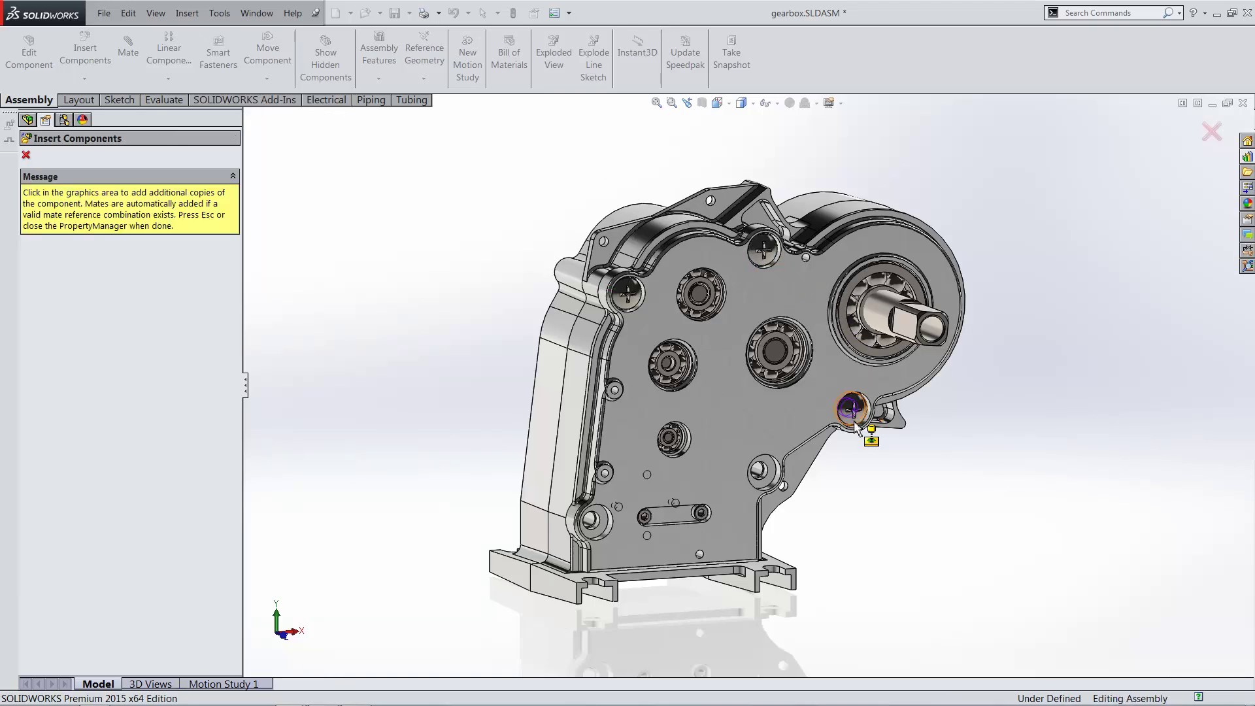
left_click(764, 485)
left_click(763, 482)
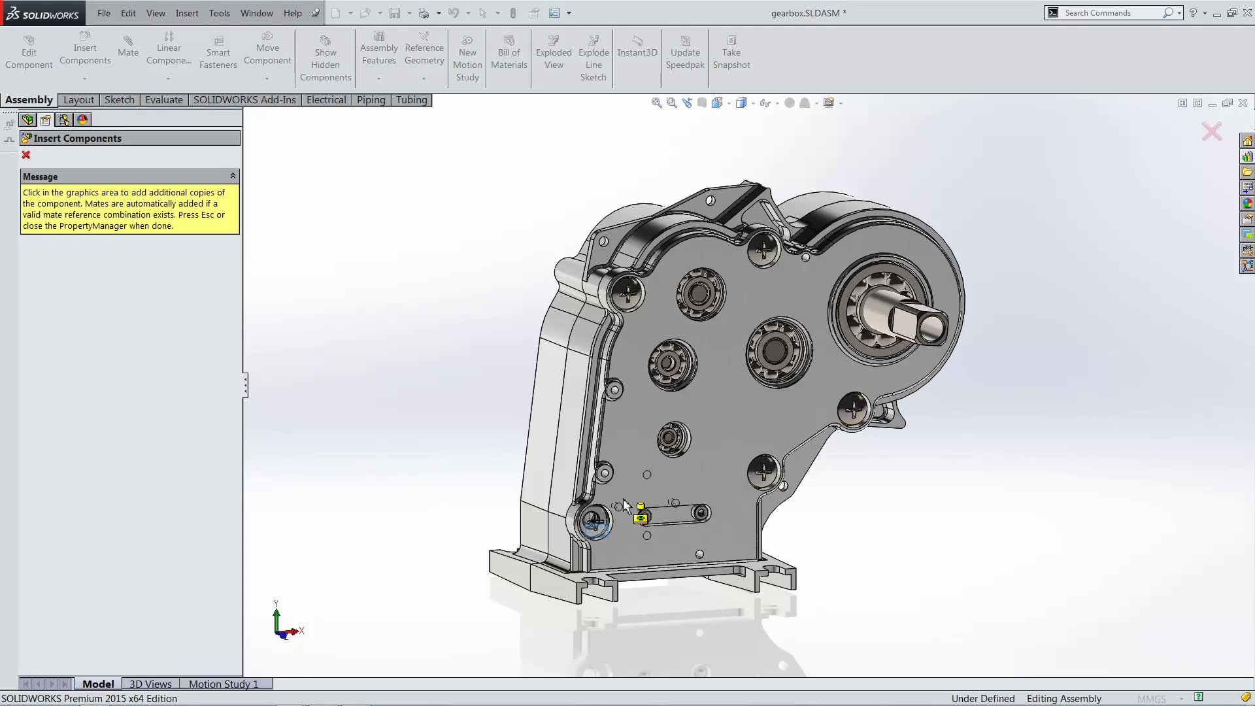
left_click(597, 535)
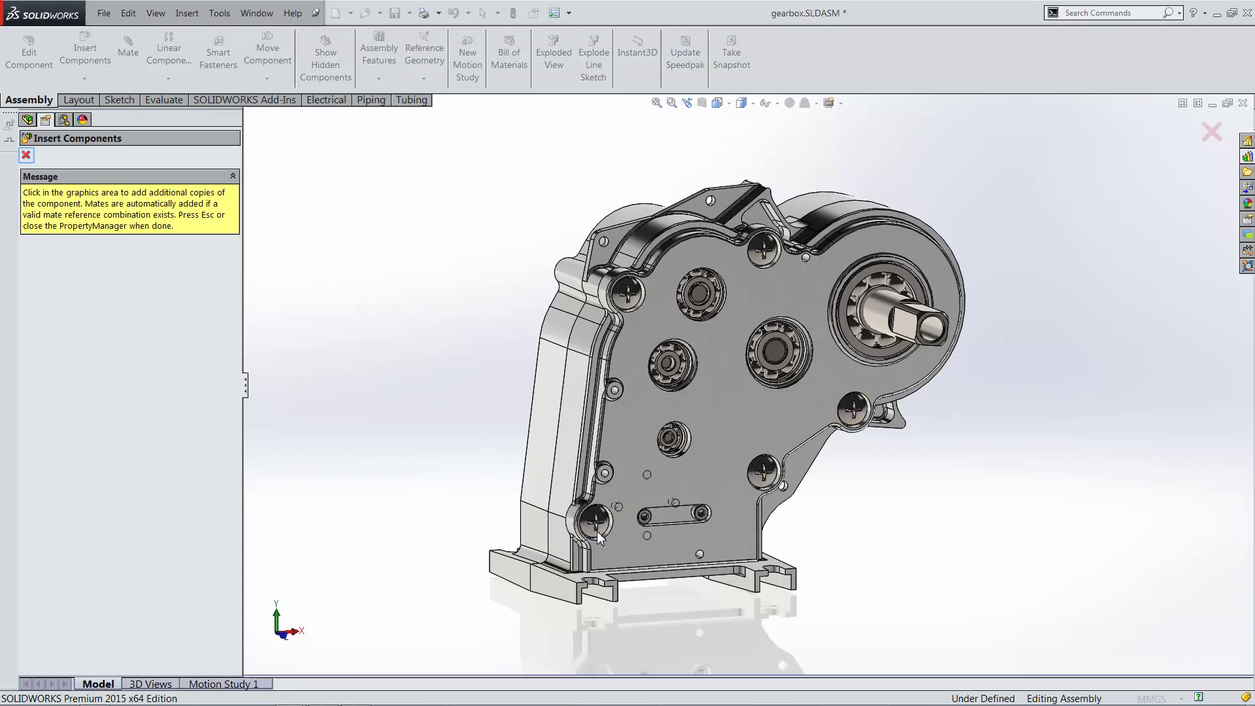
left_click(26, 155)
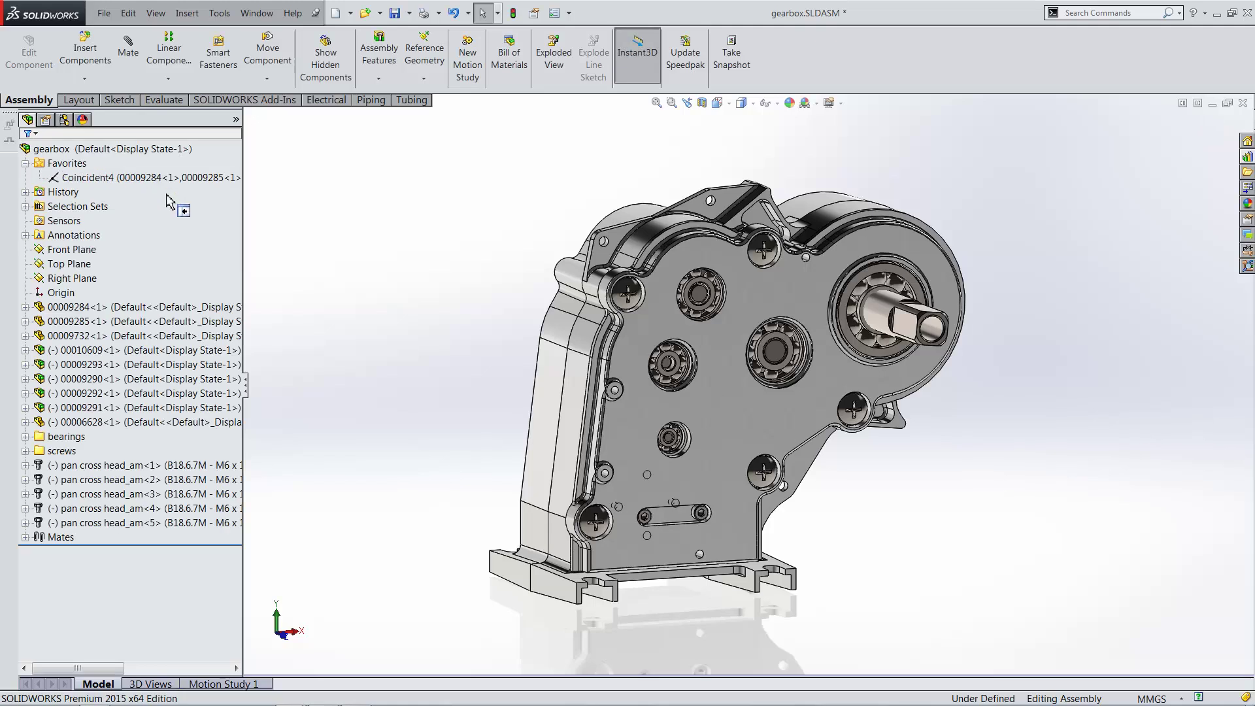
Step: Widen the feature tree to examine the full configuration names of the inserted pan head screws, and narrow it again
left_click_drag(247, 393, 363, 401)
left_click(294, 465)
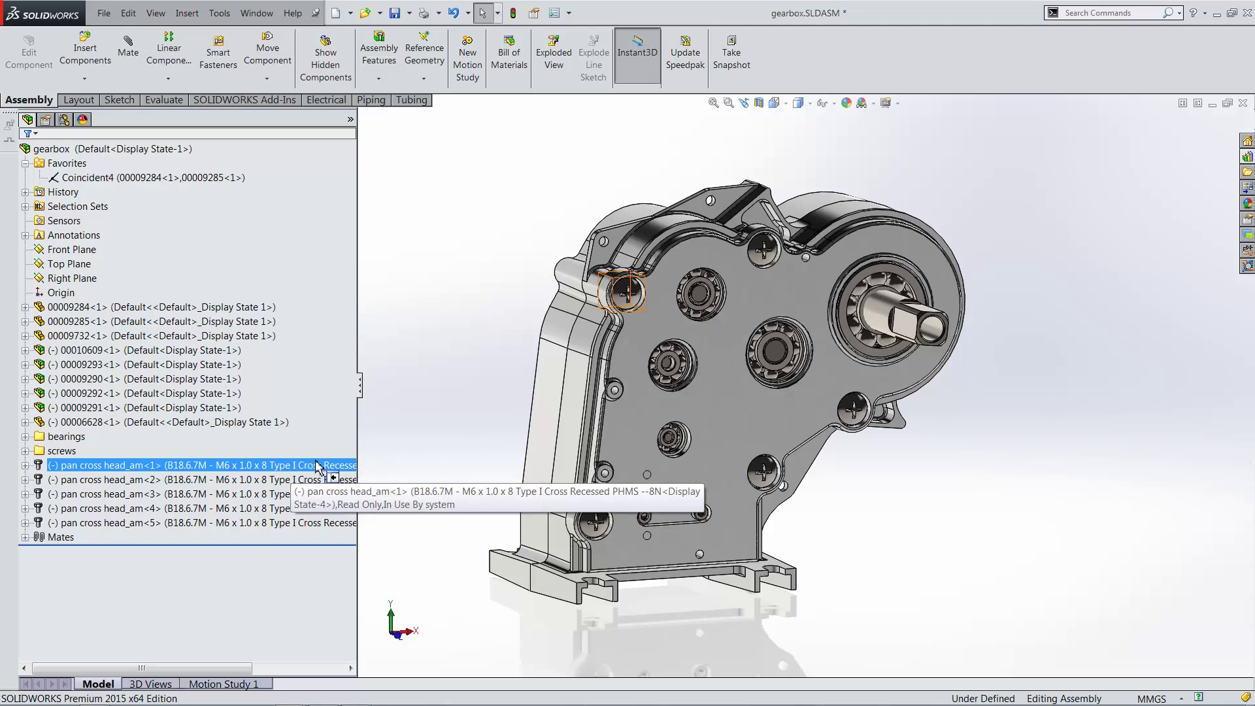
left_click_drag(360, 392, 193, 395)
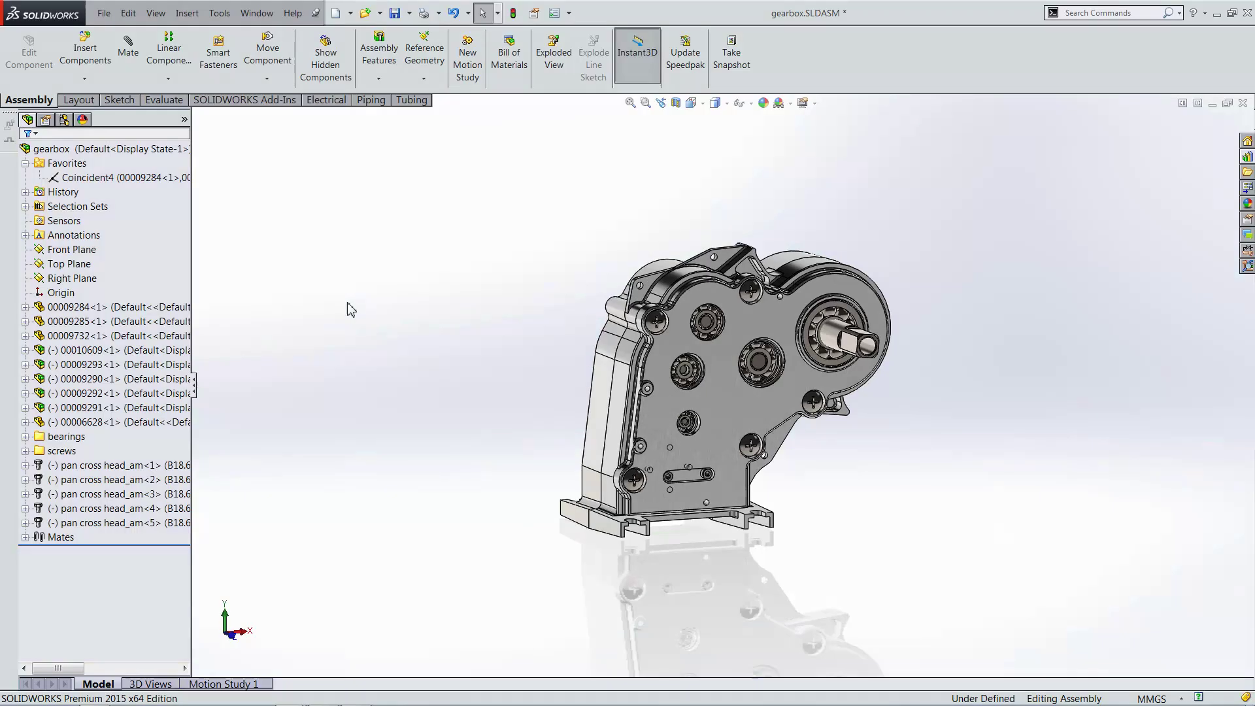
Step: Insert a parts-only Bill of Materials using the "template with manufactured" template in the Notes Area, placed in the empty space beside the gearbox
left_click(509, 56)
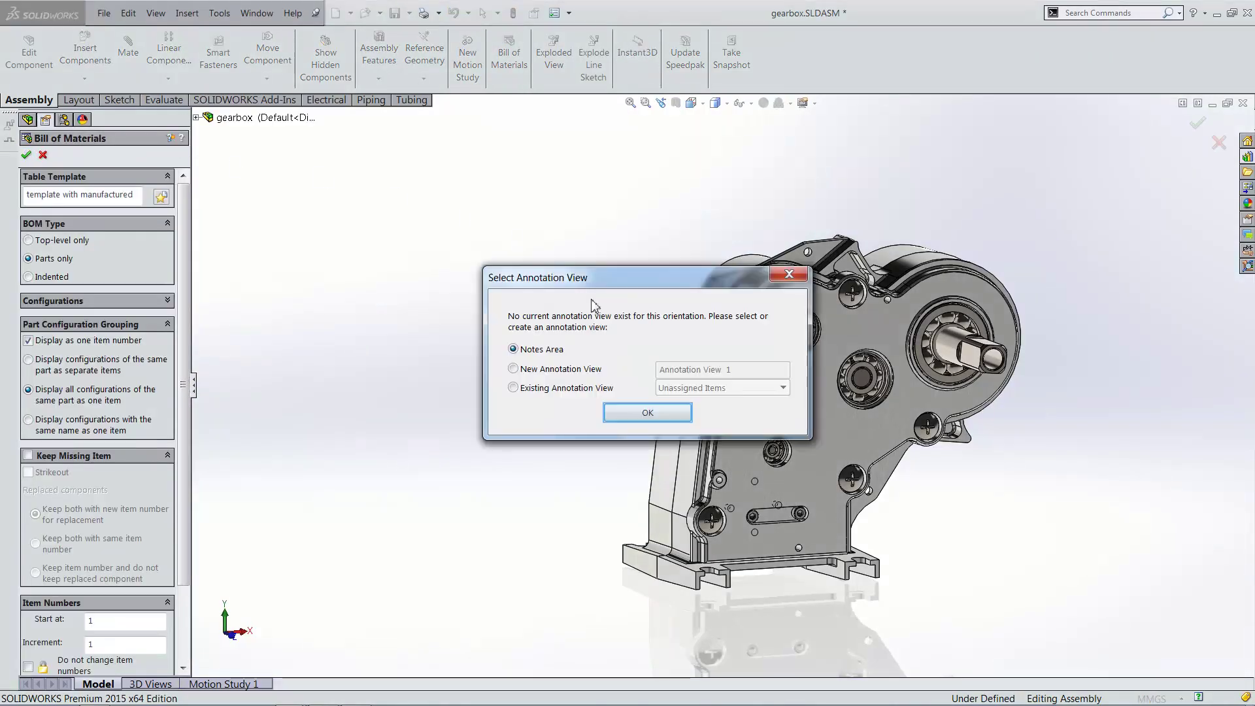
left_click(625, 410)
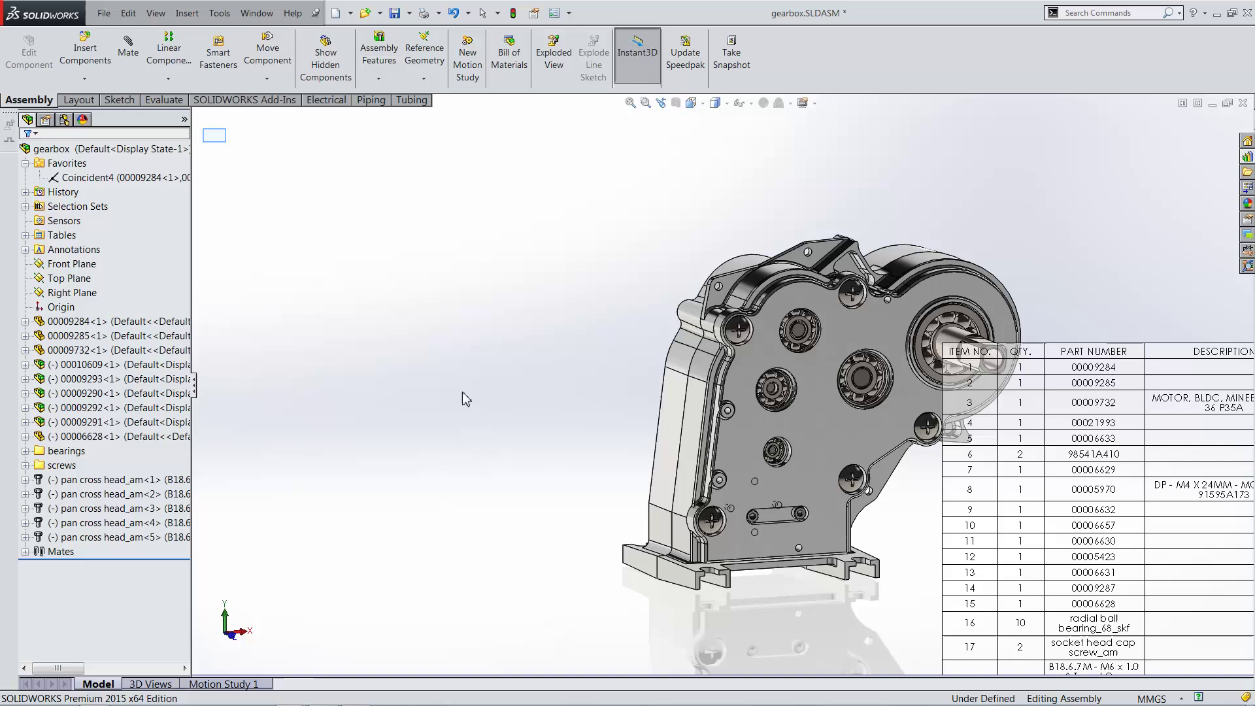
left_click(217, 141)
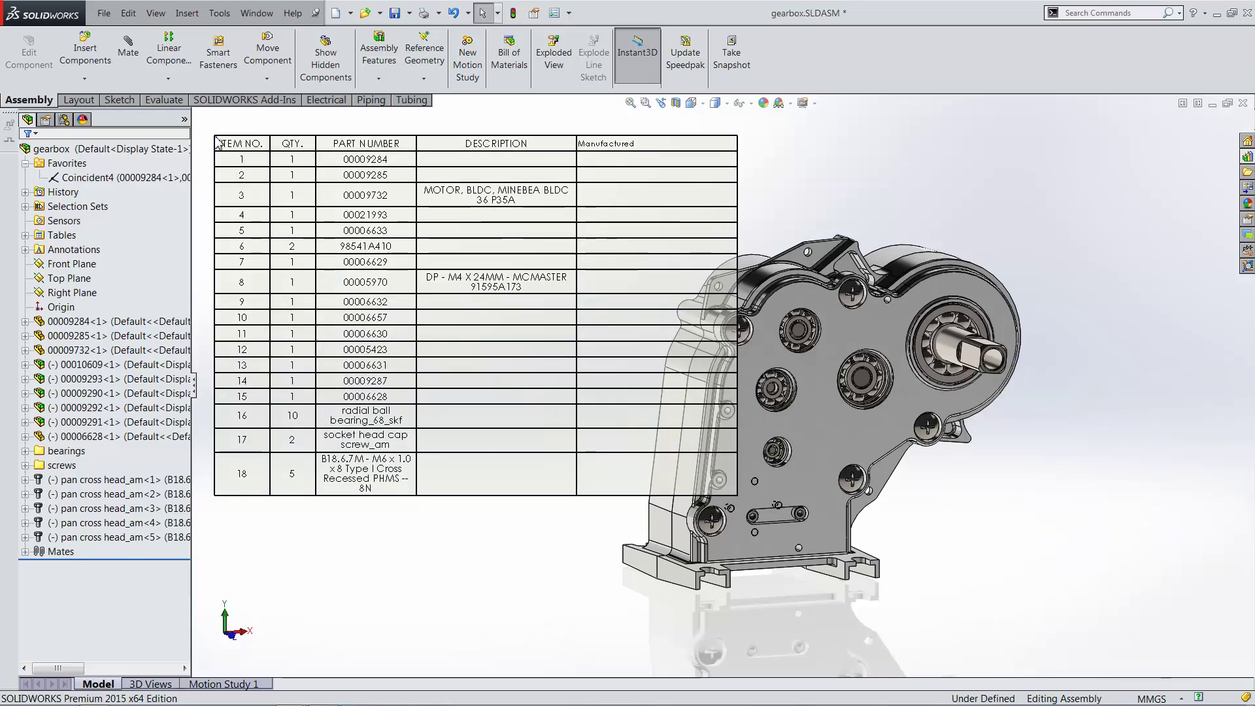